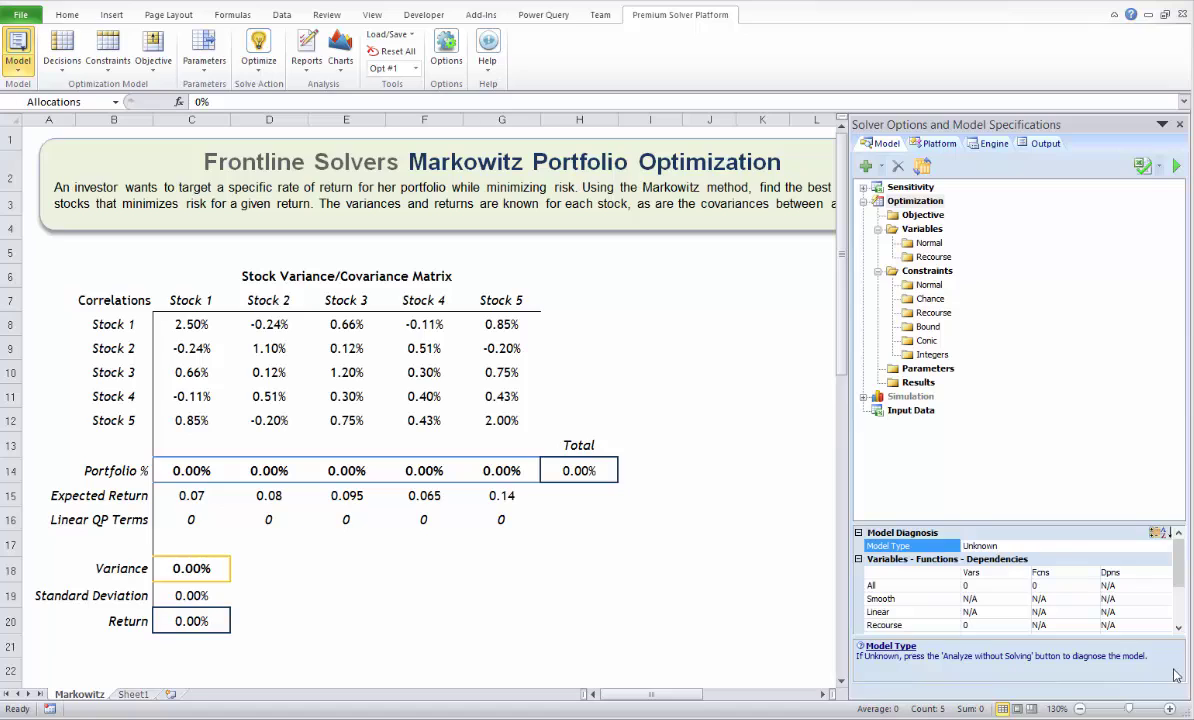
Define Portfolio % cells C14:G14 (Allocations) as normal decision variables
click(191, 470)
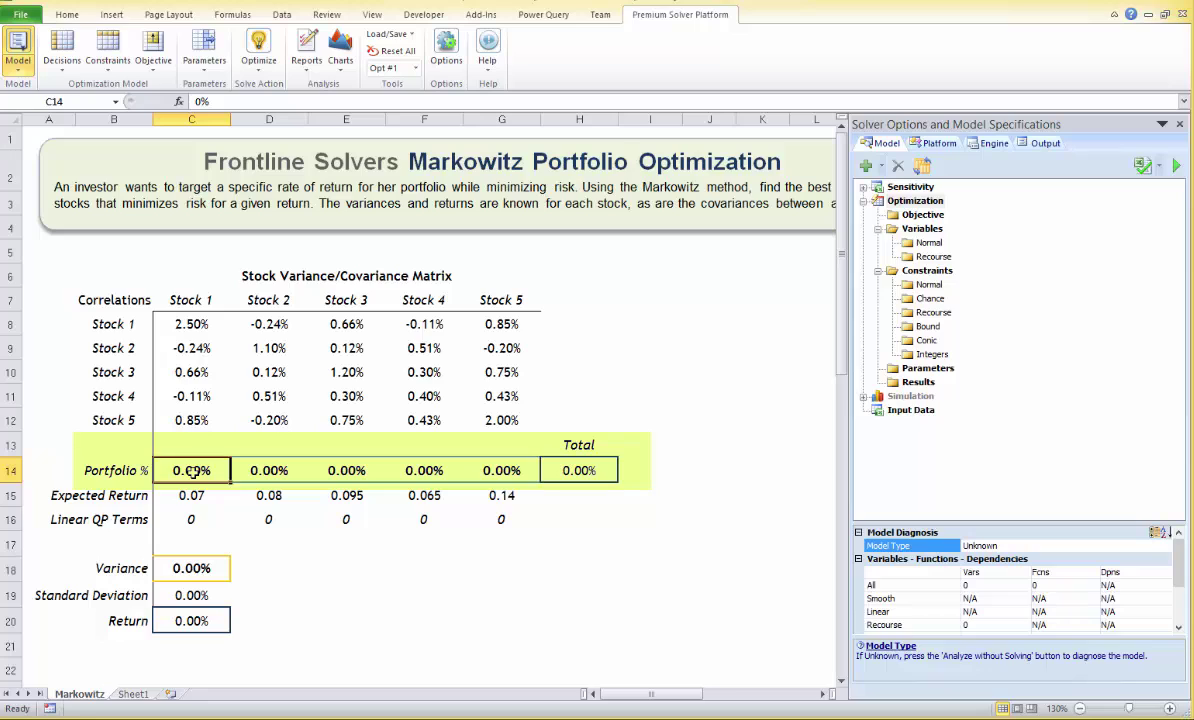
drag(191, 470, 489, 476)
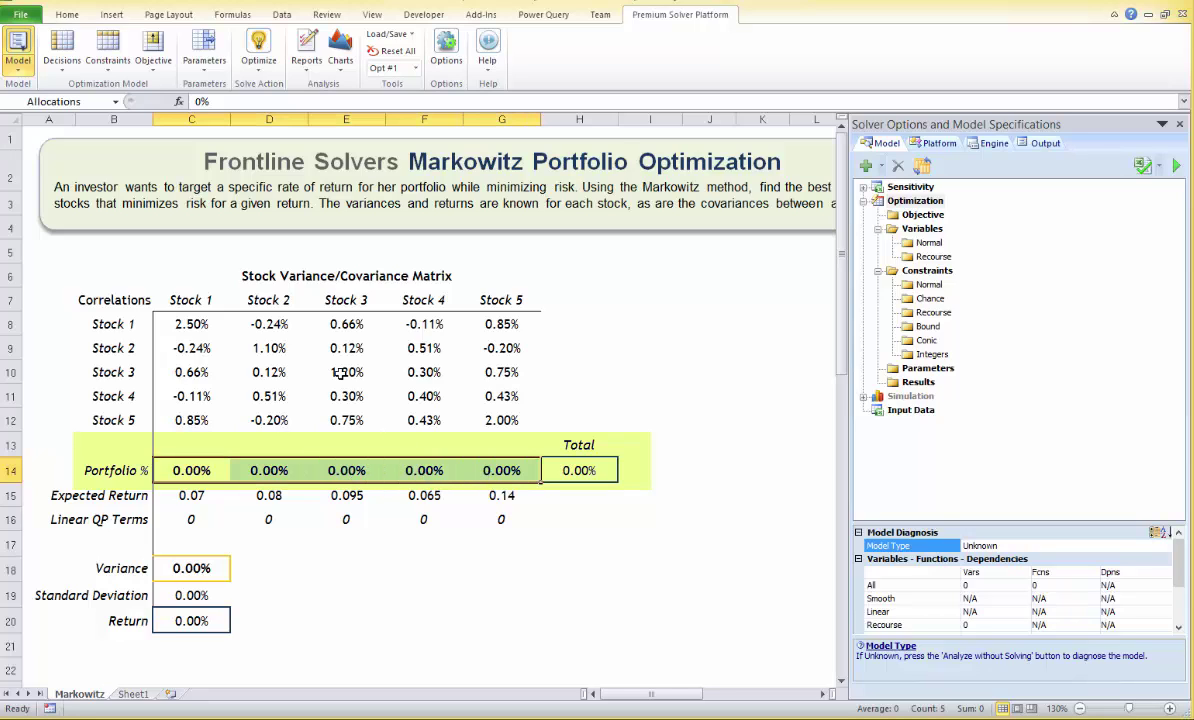
click(76, 75)
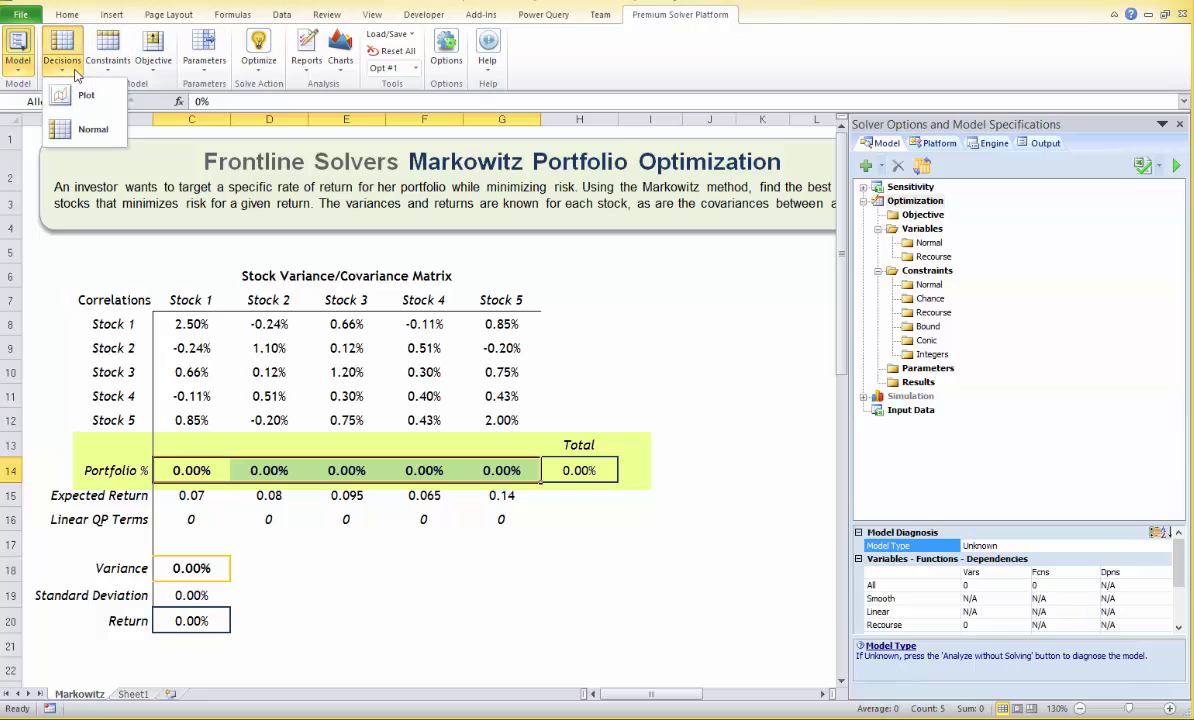
click(80, 131)
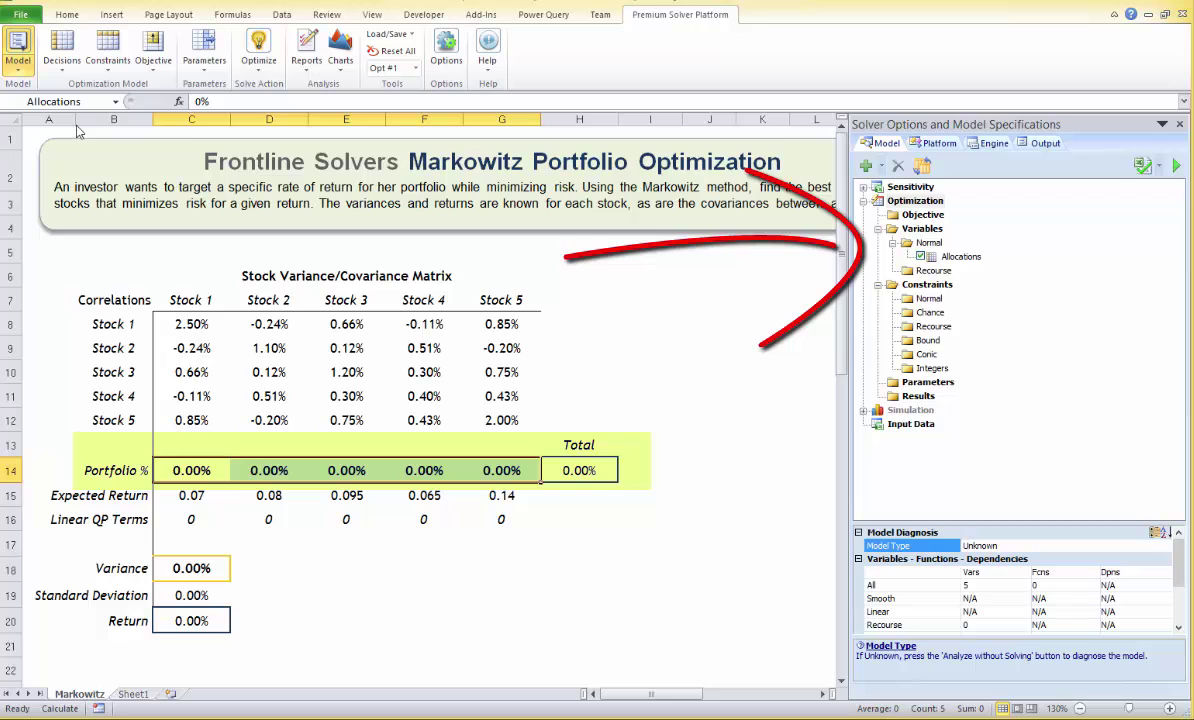
click(178, 568)
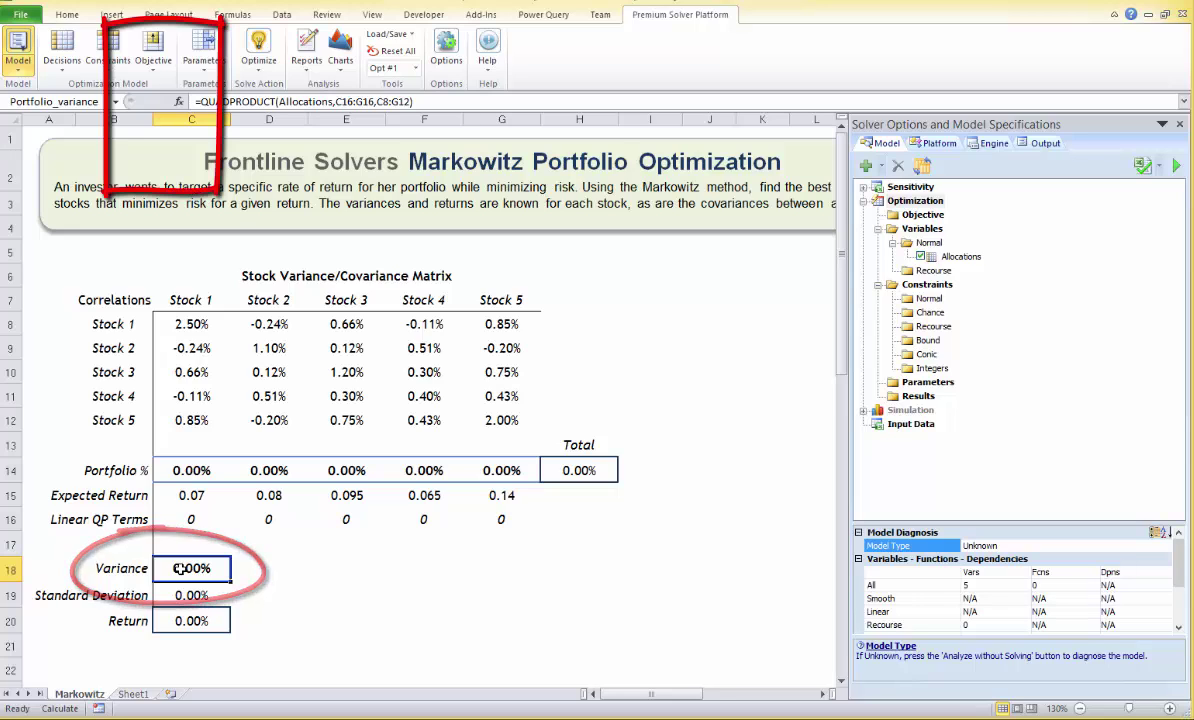
Set Portfolio_variance in C18 as the objective to minimize
click(152, 58)
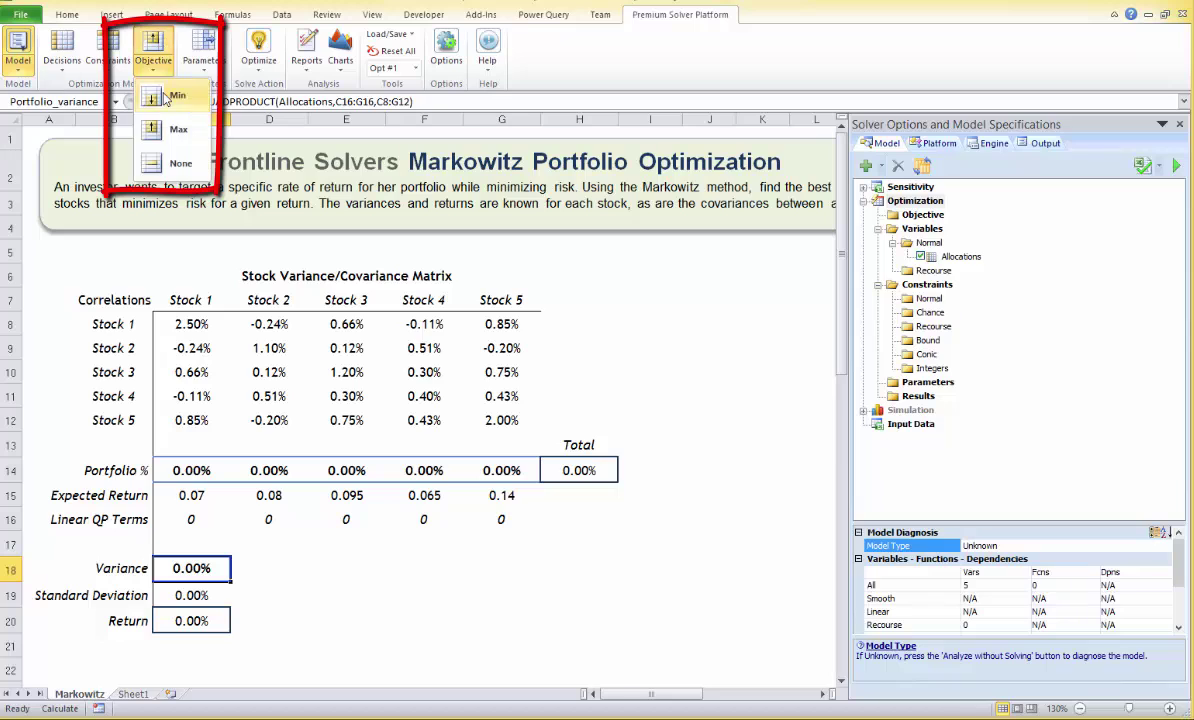
click(168, 96)
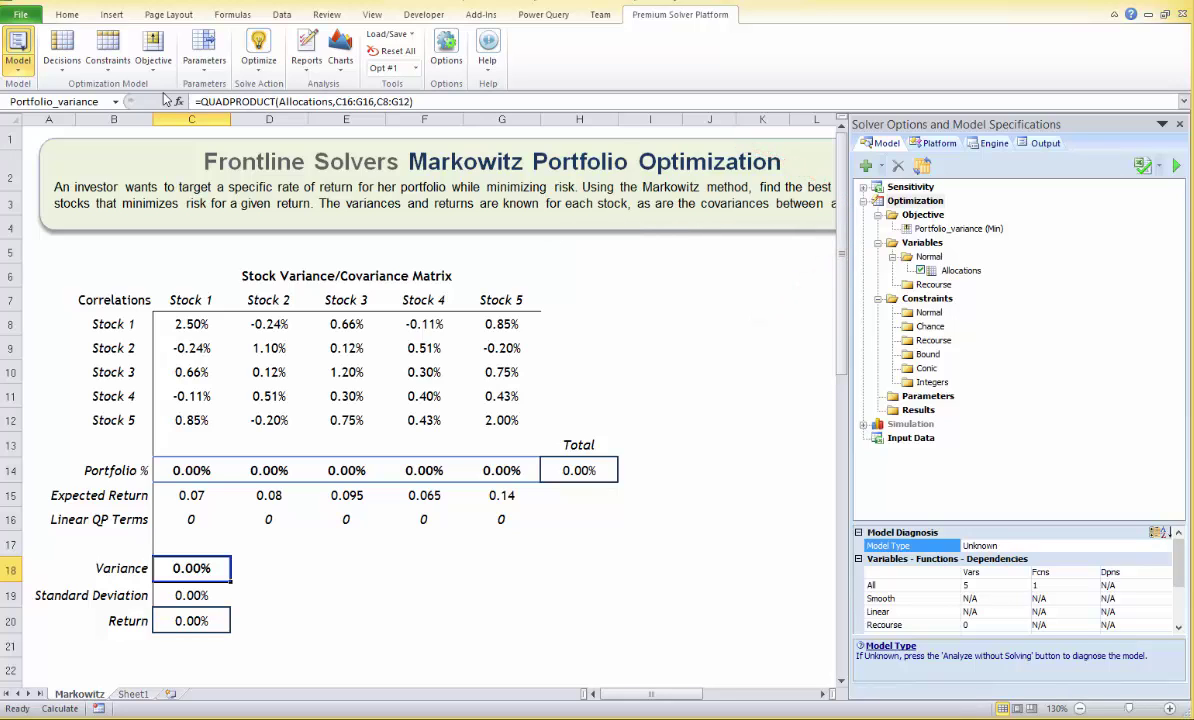
click(579, 470)
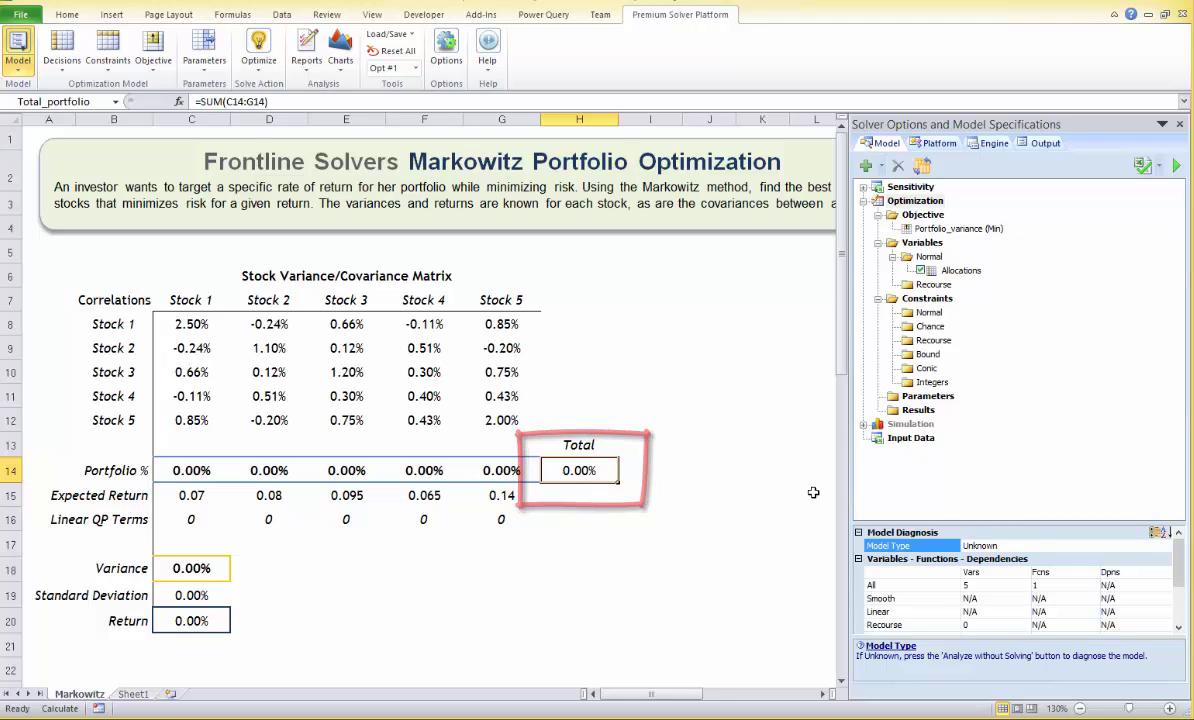
Add the normal constraint Total_portfolio (H14) = 1
click(104, 57)
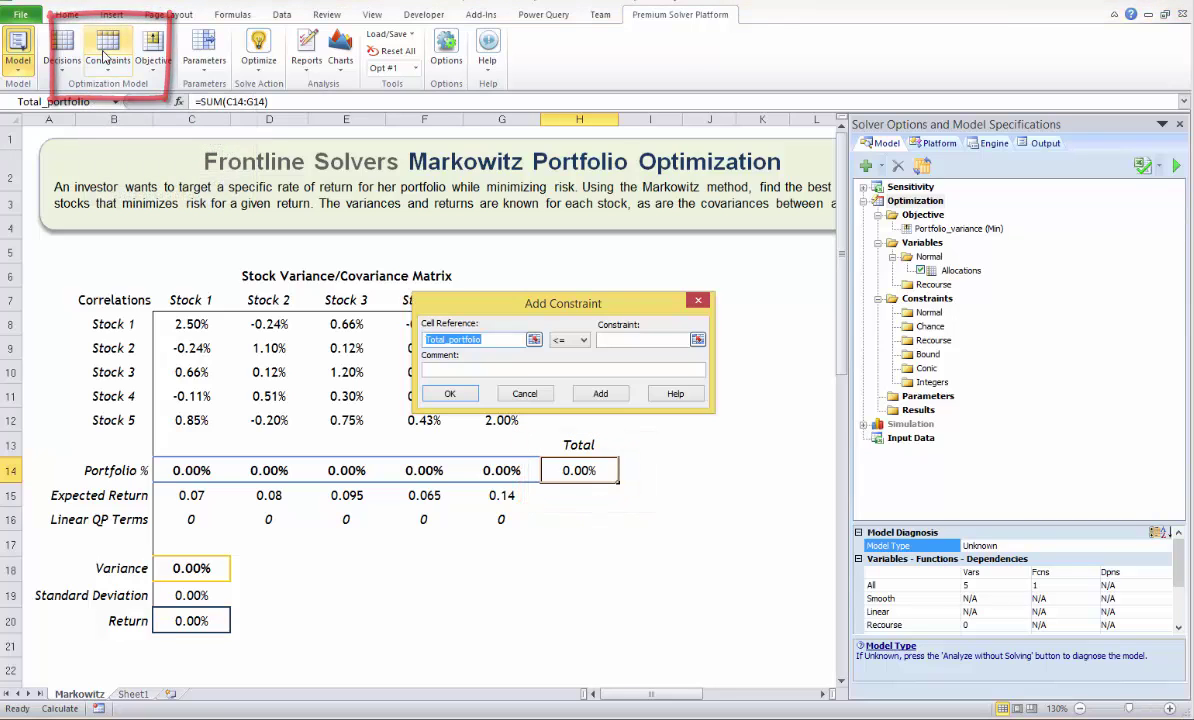
click(572, 340)
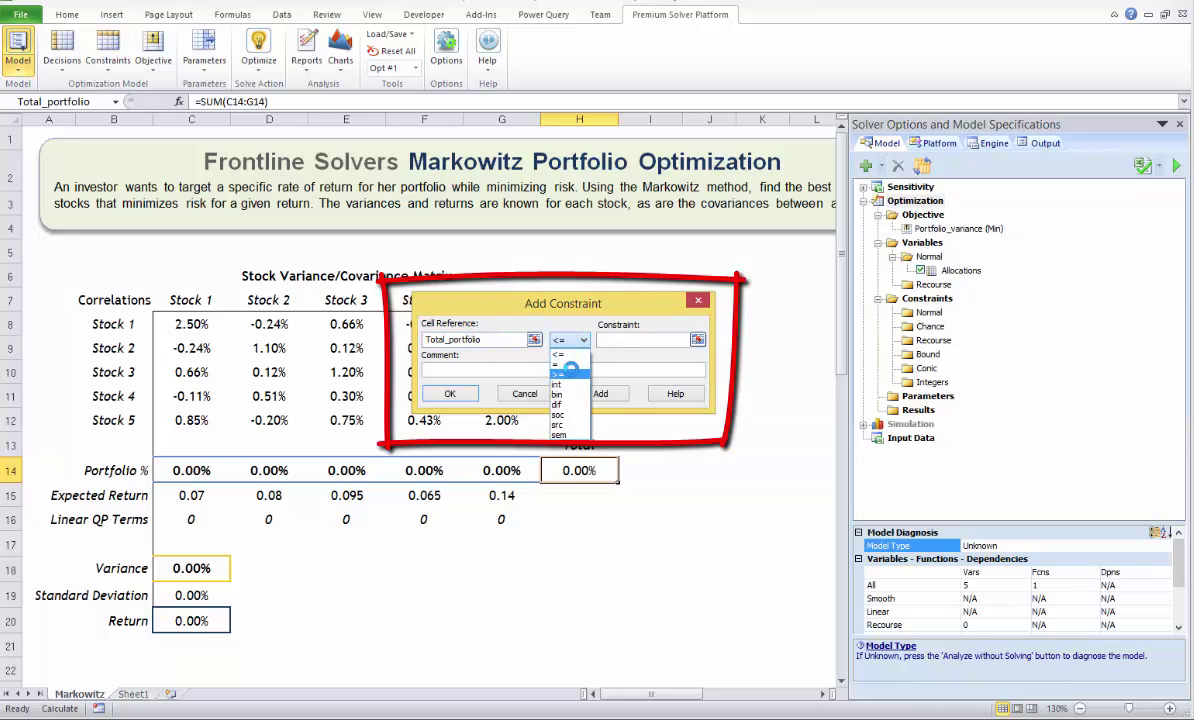
click(572, 365)
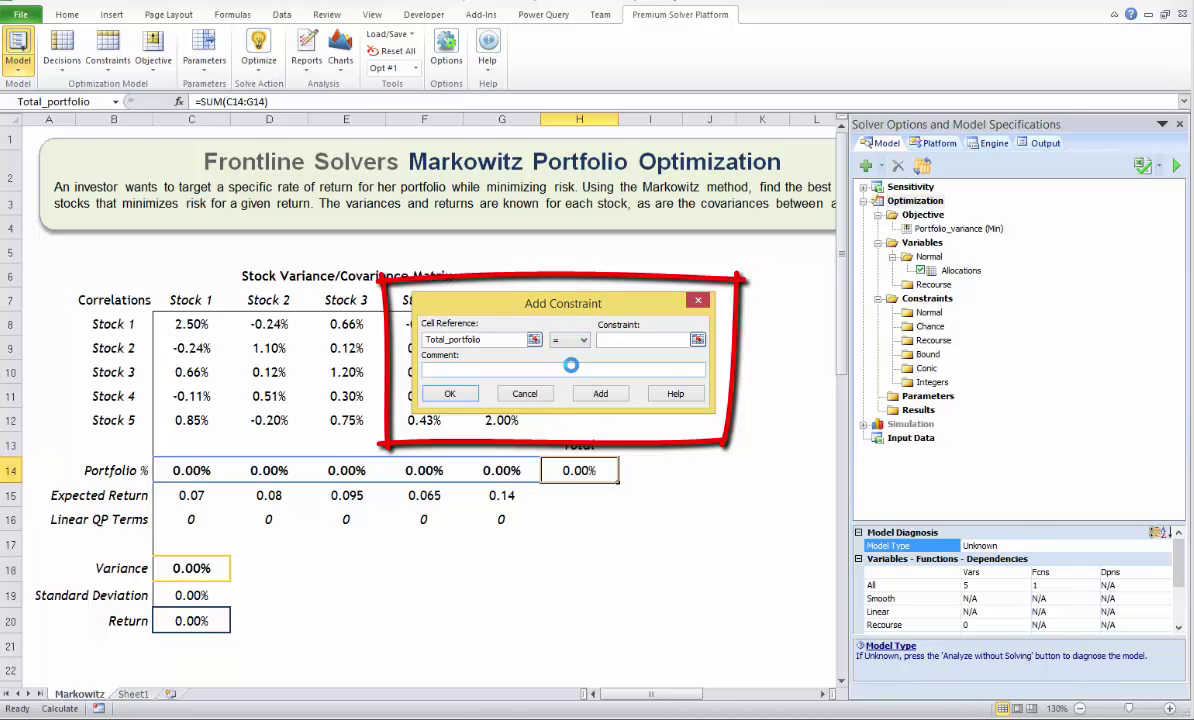
click(604, 342)
text(1)
click(449, 393)
click(188, 621)
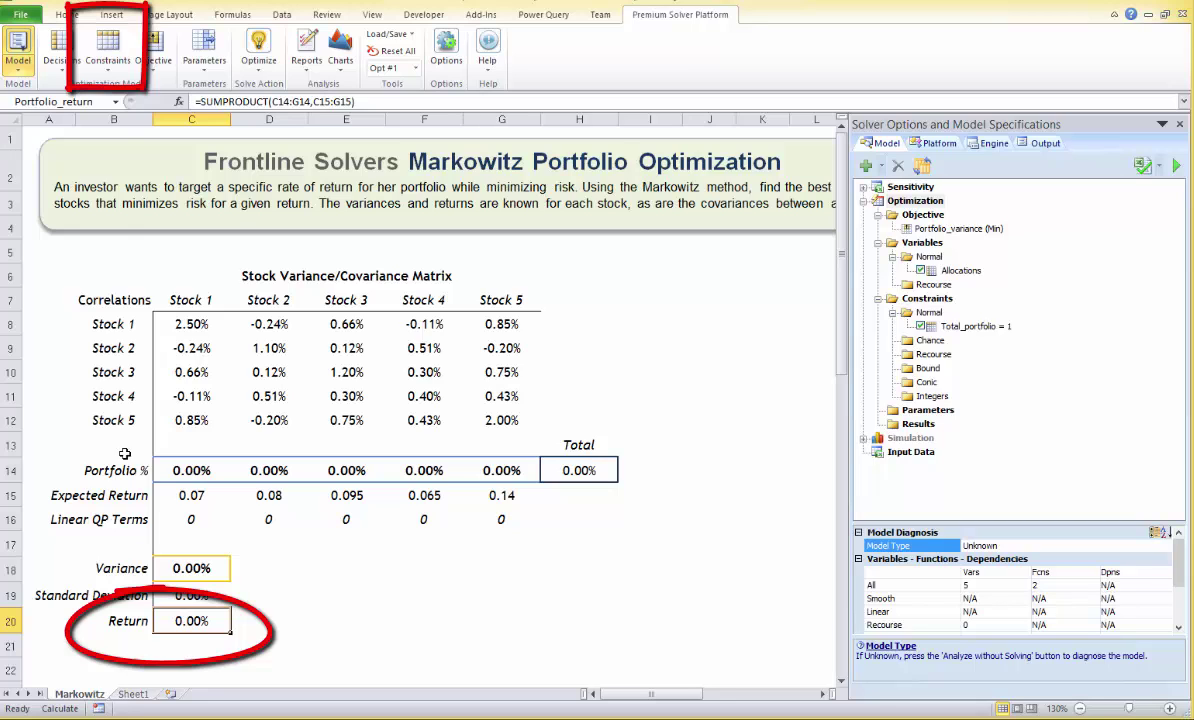
Add the normal constraint Portfolio_return (C20) >= 9.5%
click(117, 42)
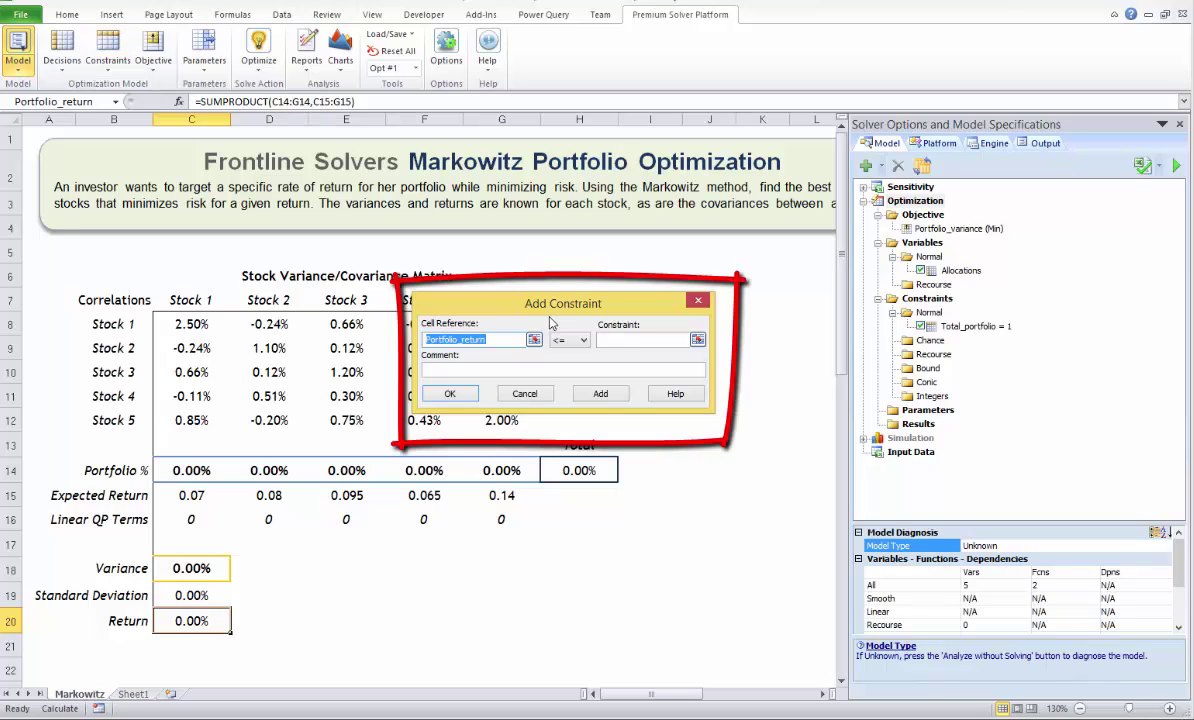
click(566, 339)
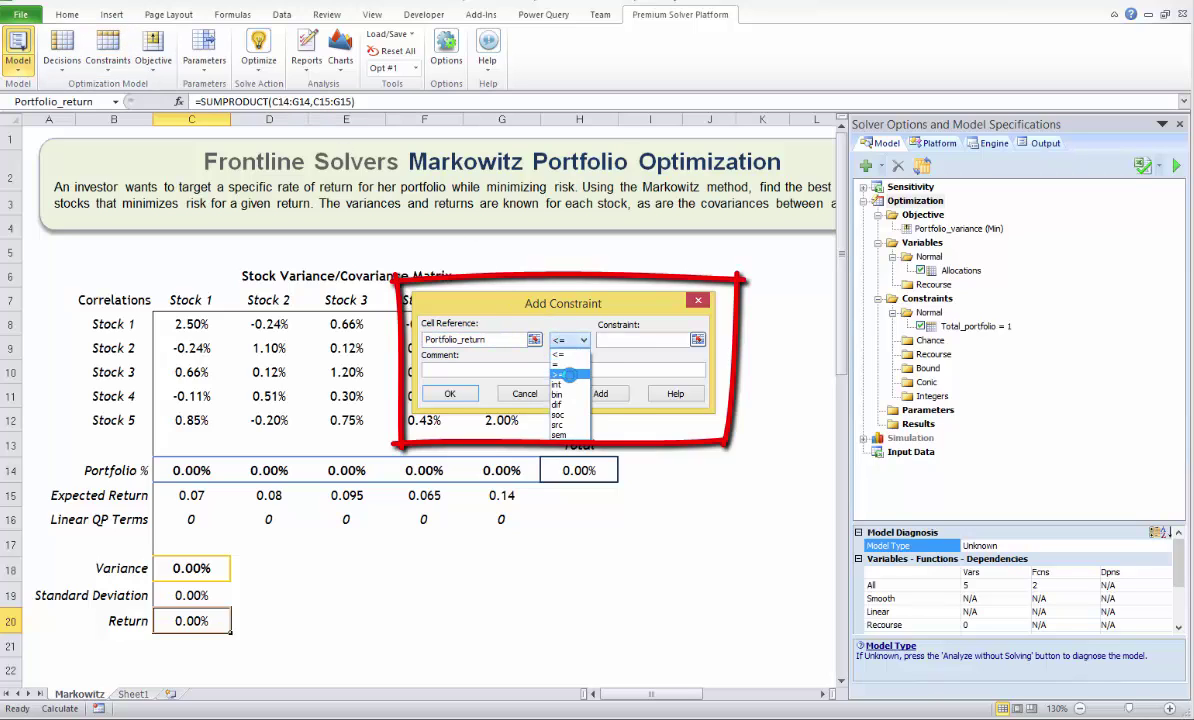
click(567, 374)
click(636, 341)
text(9.5%)
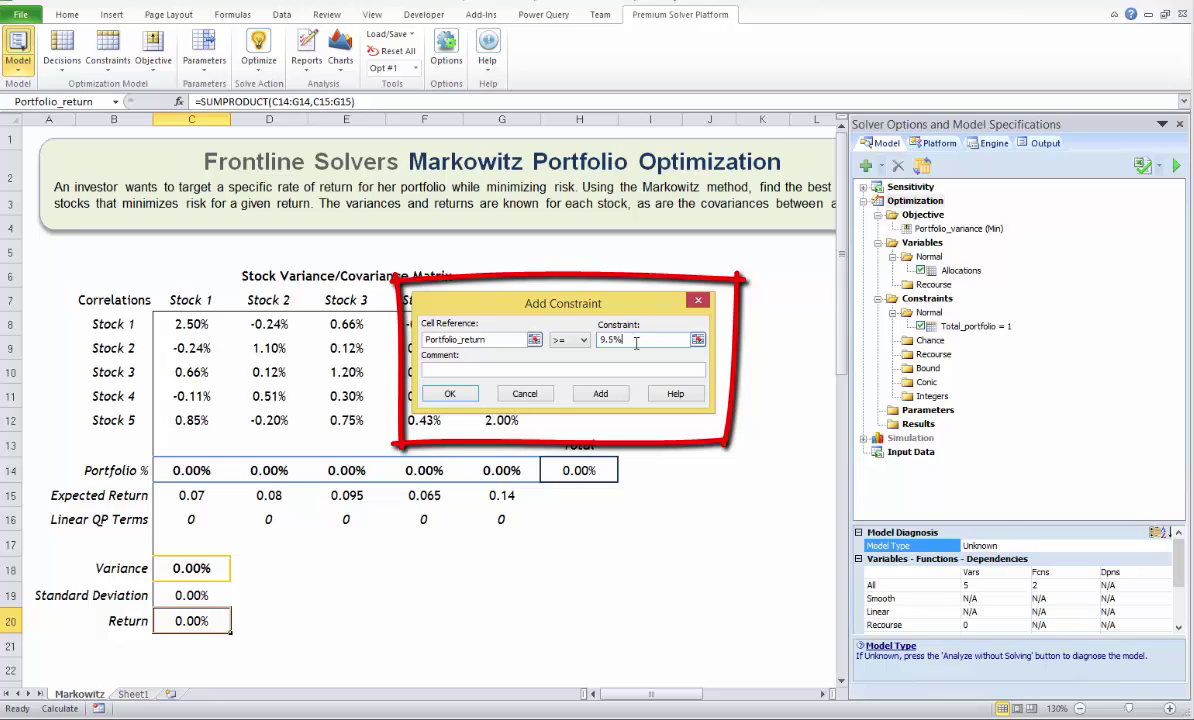
click(450, 393)
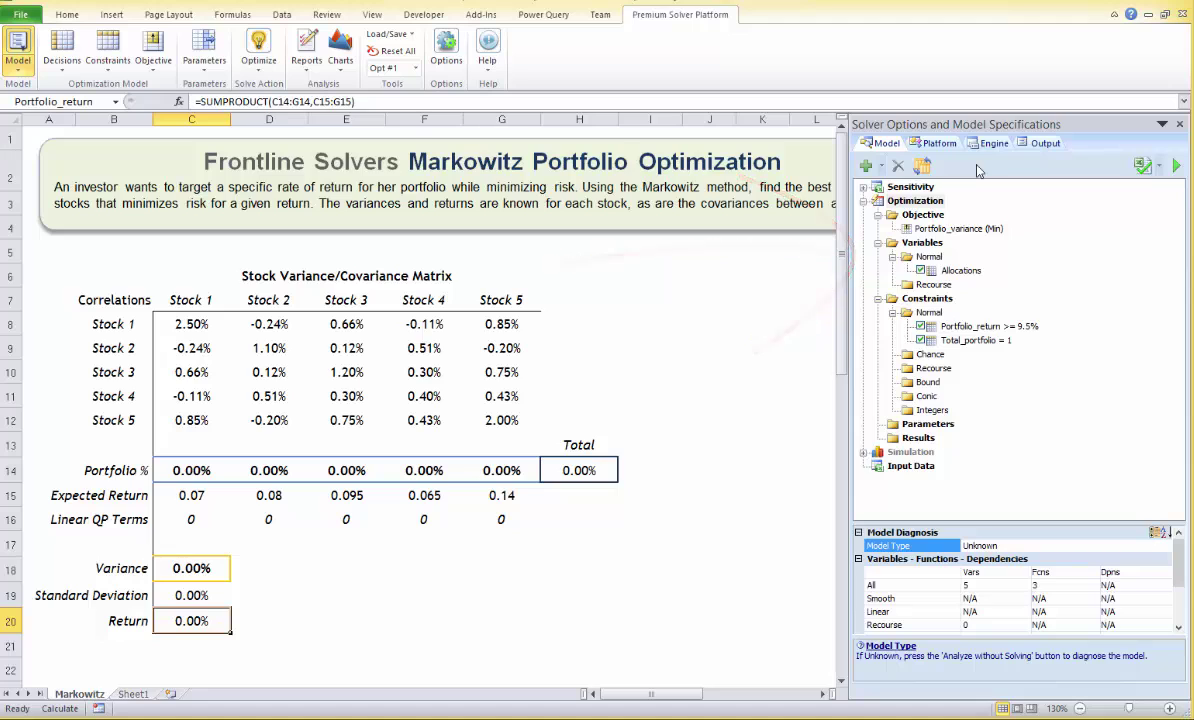
Optimize the model and check the output: 9.50% return at 0.50% variance
click(267, 50)
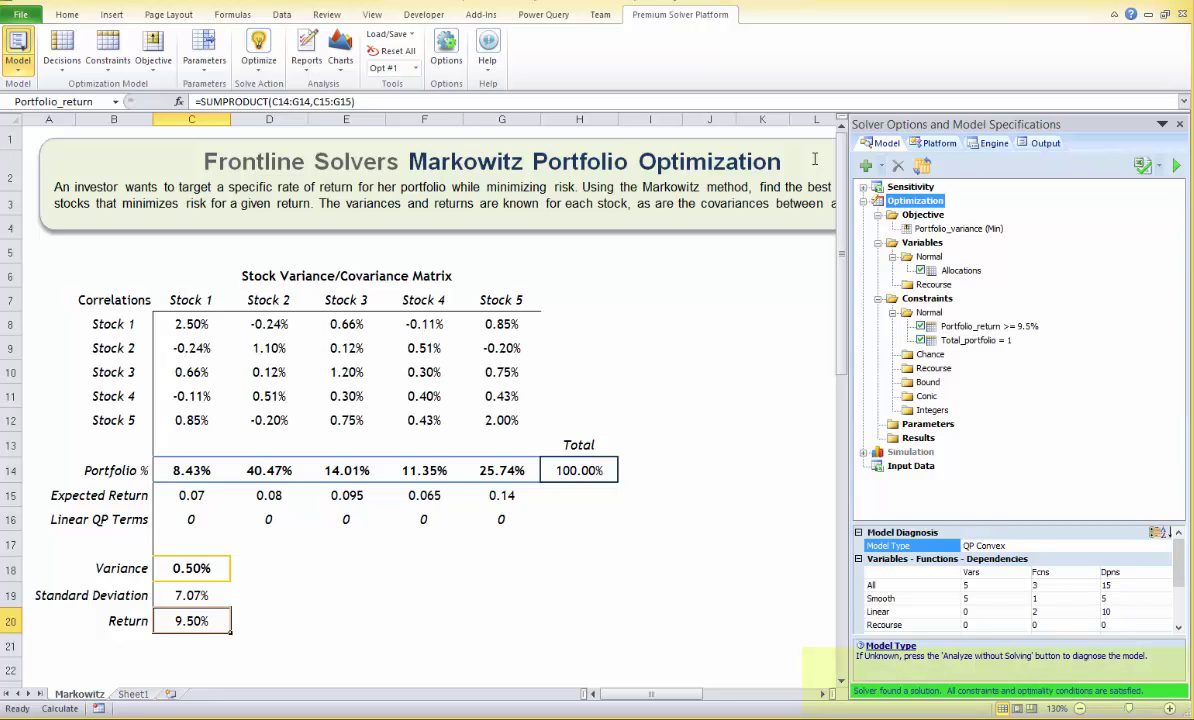
click(1043, 143)
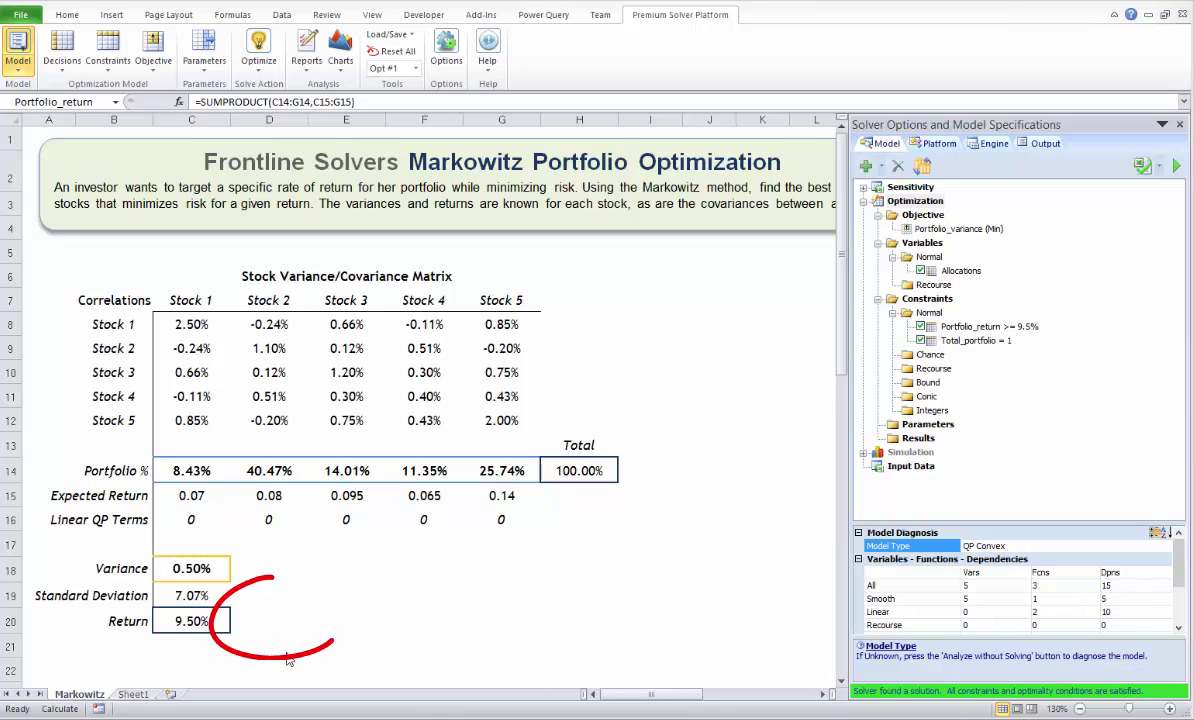
Enter =PsiOptParam(8%,14%) in D20 as the target-return parameter
click(251, 621)
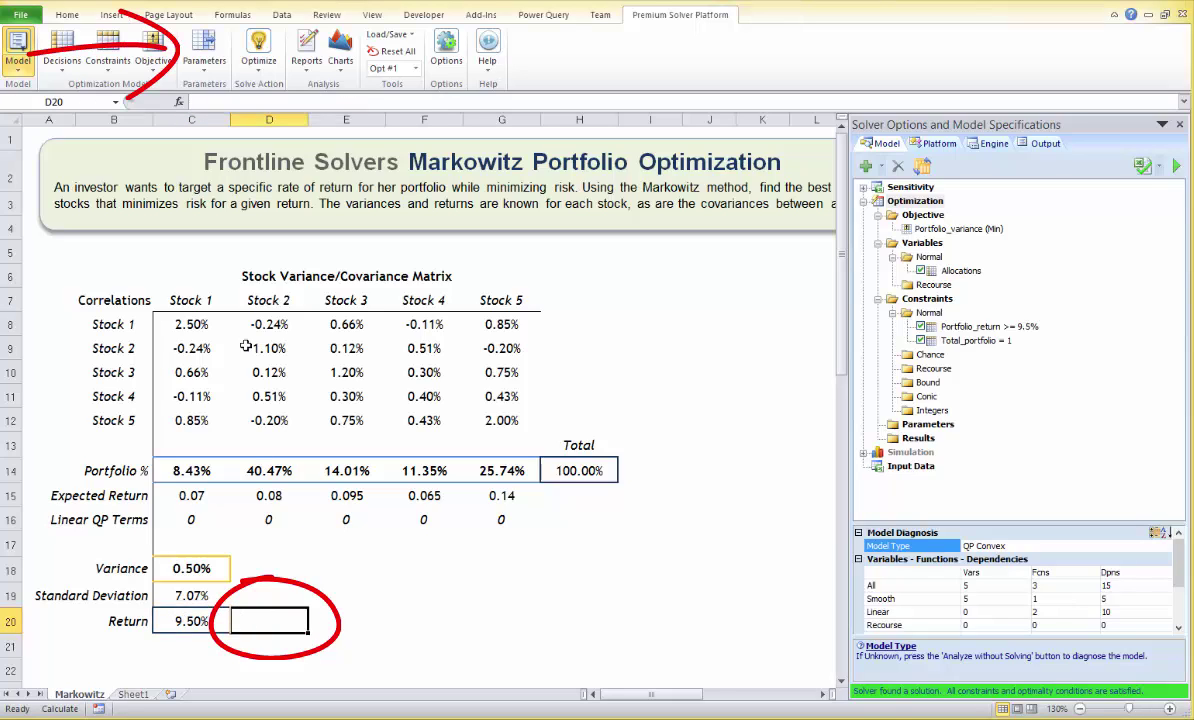
click(216, 77)
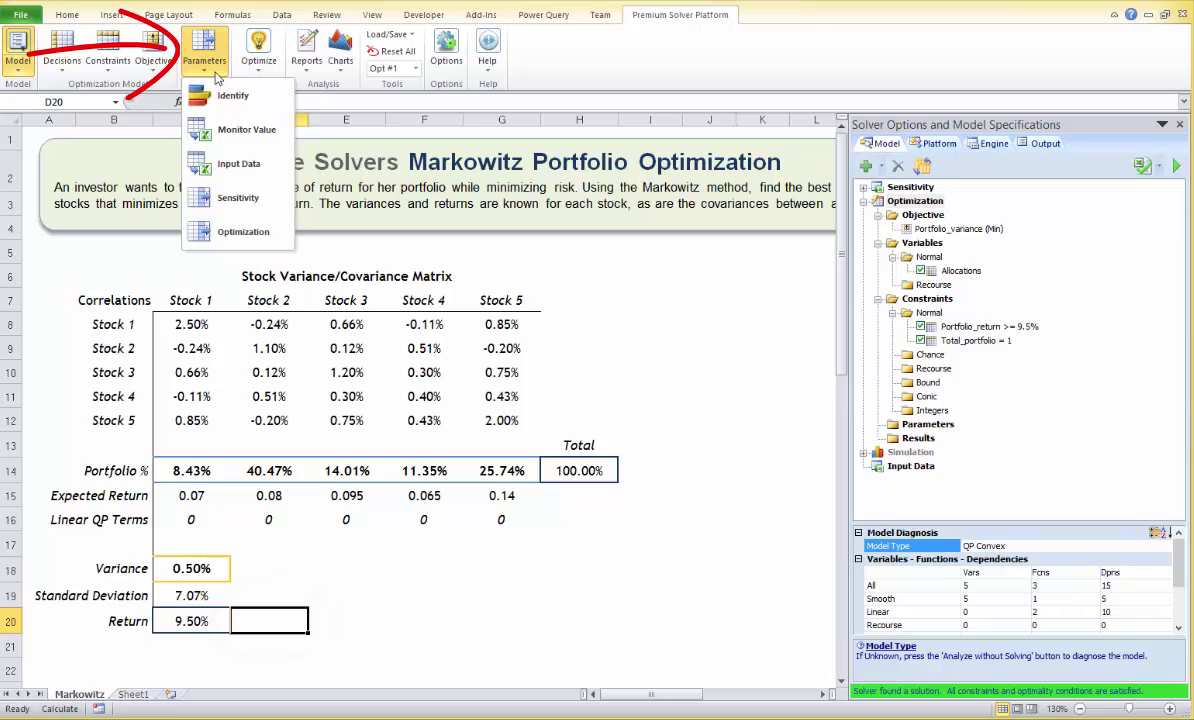
click(232, 231)
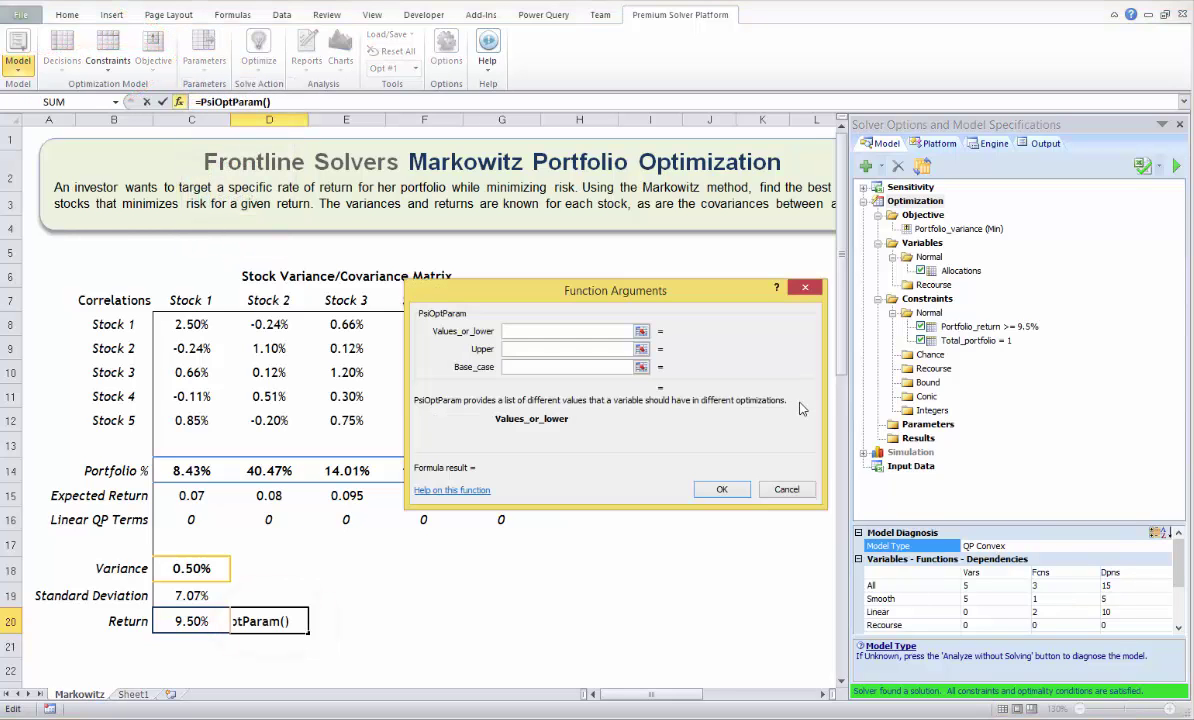
text(8%)
key(Tab)
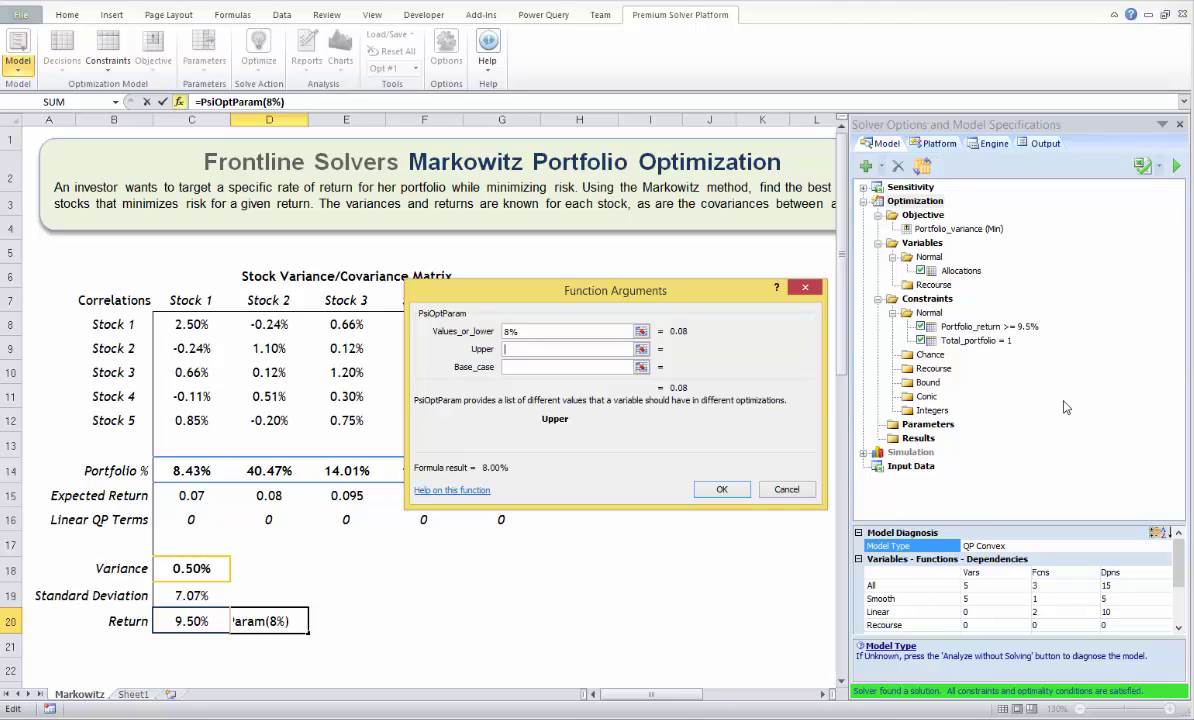
text(14%)
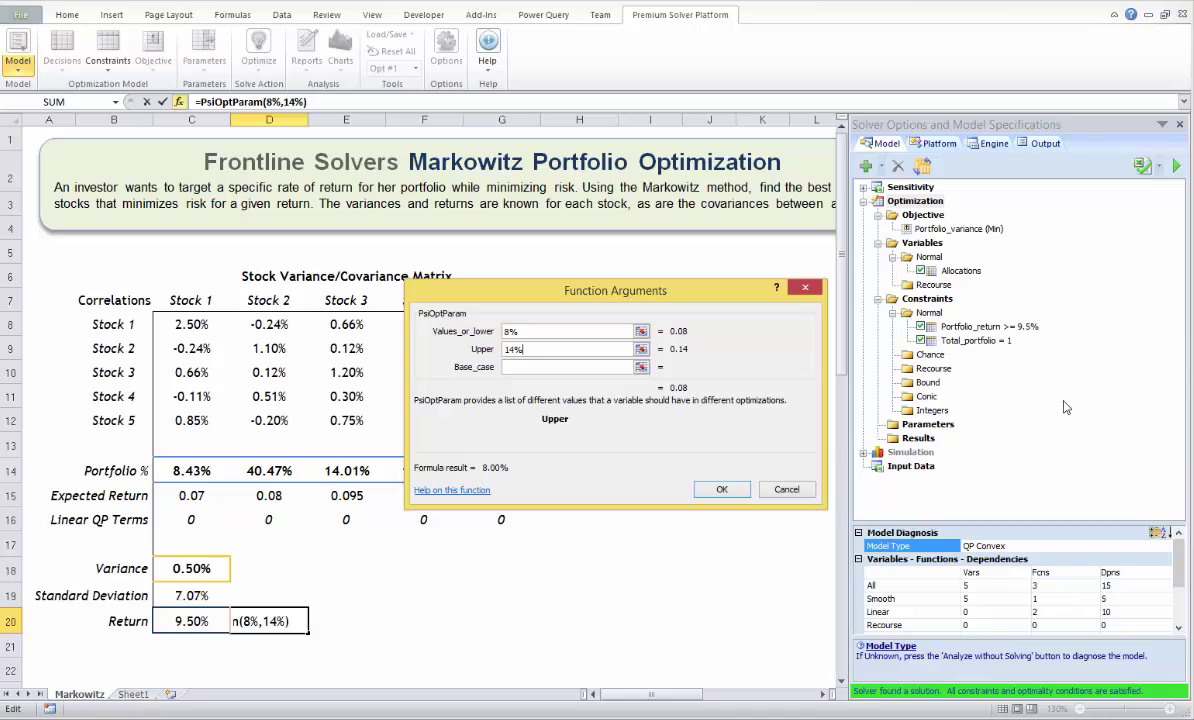
click(720, 489)
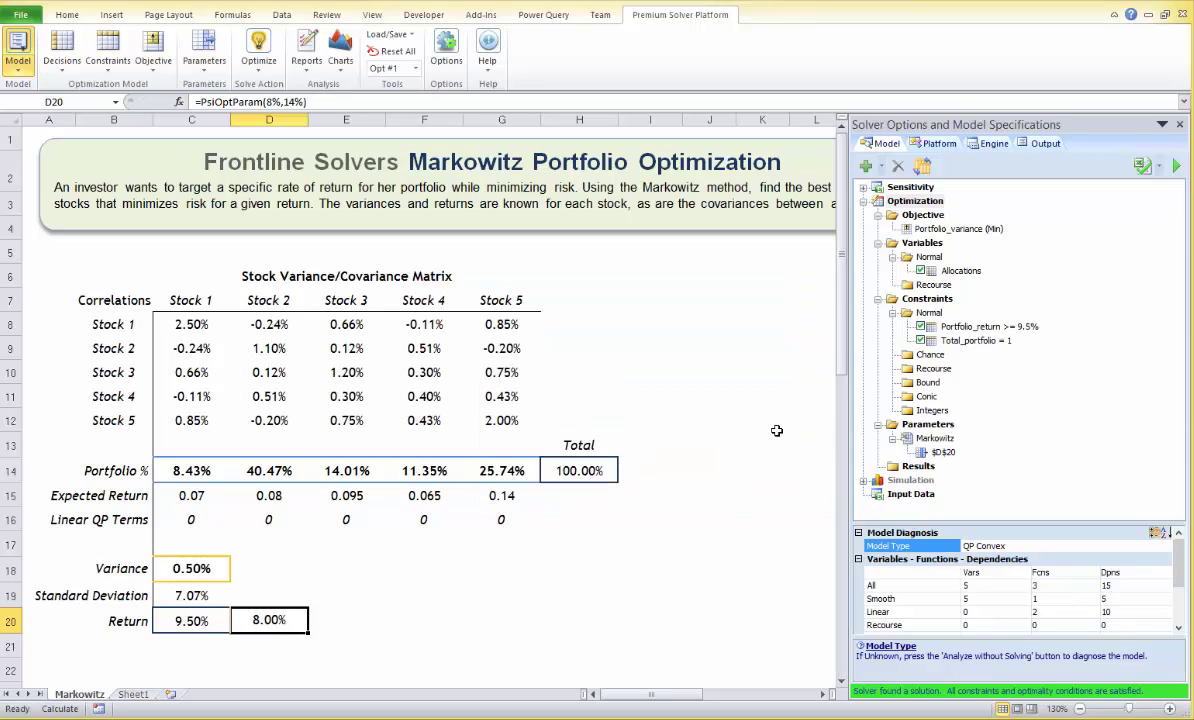
double_click(968, 327)
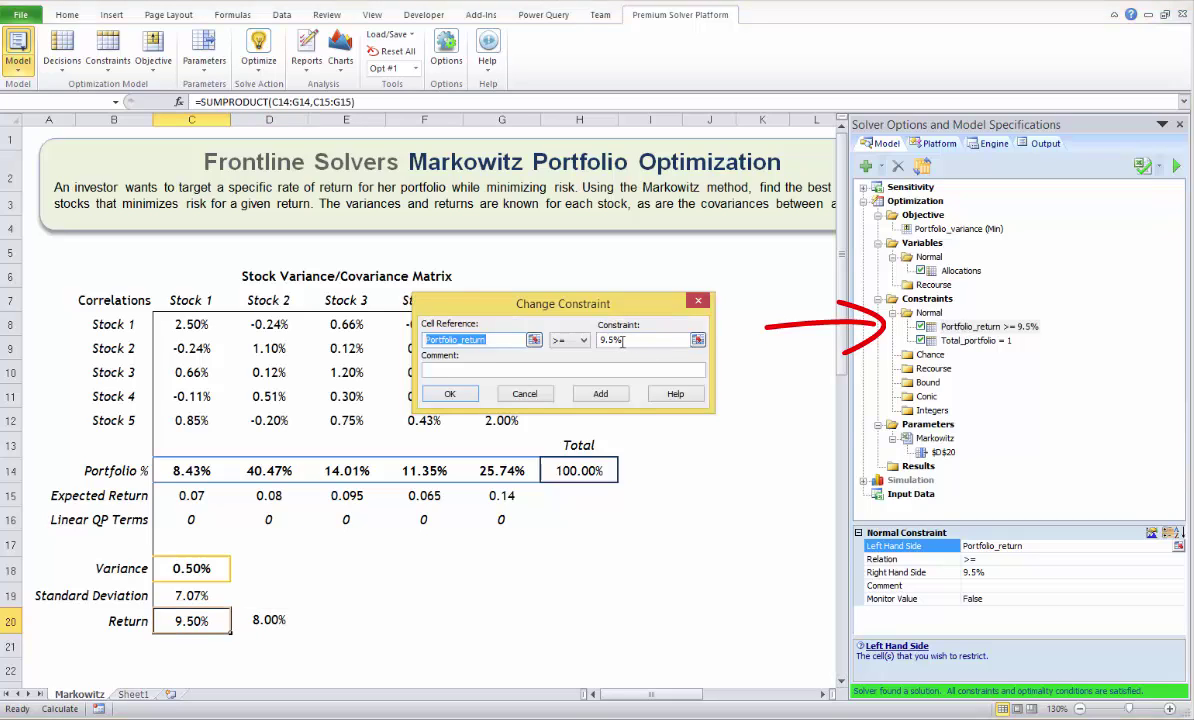
Change the return constraint to Portfolio_return >= $D$20
click(697, 340)
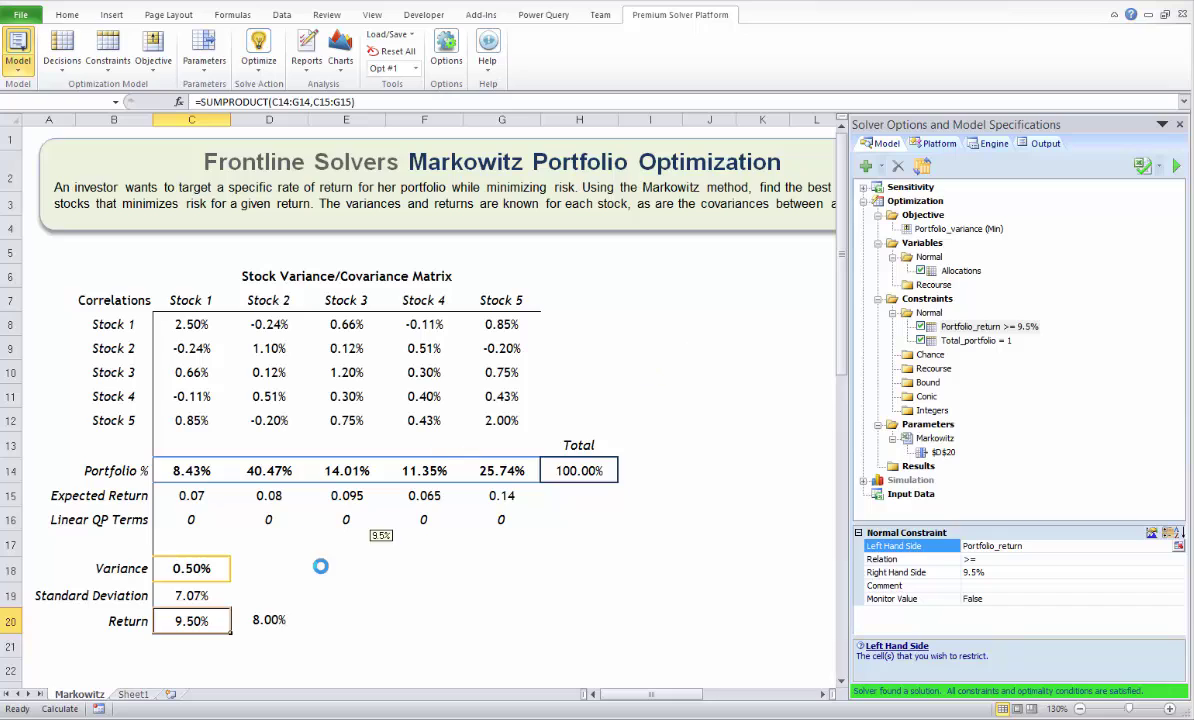
click(270, 620)
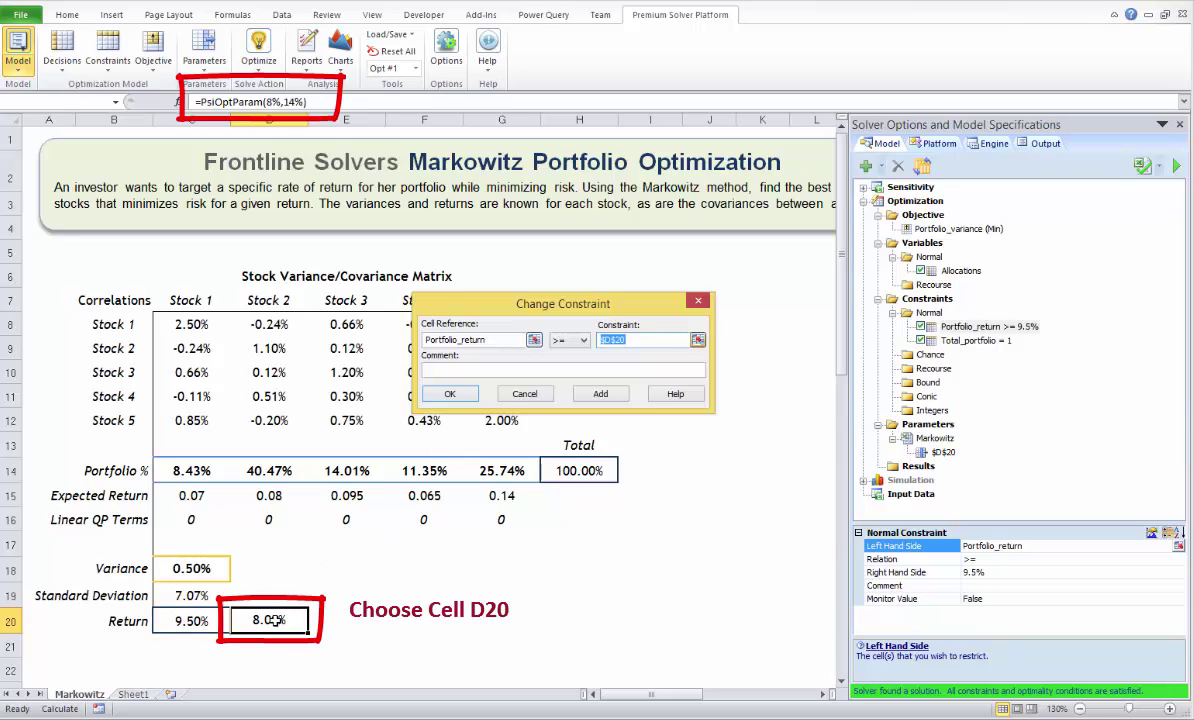
click(449, 394)
Set Optimizations to Run and solve all 10 runs, ending at 14% return
click(930, 146)
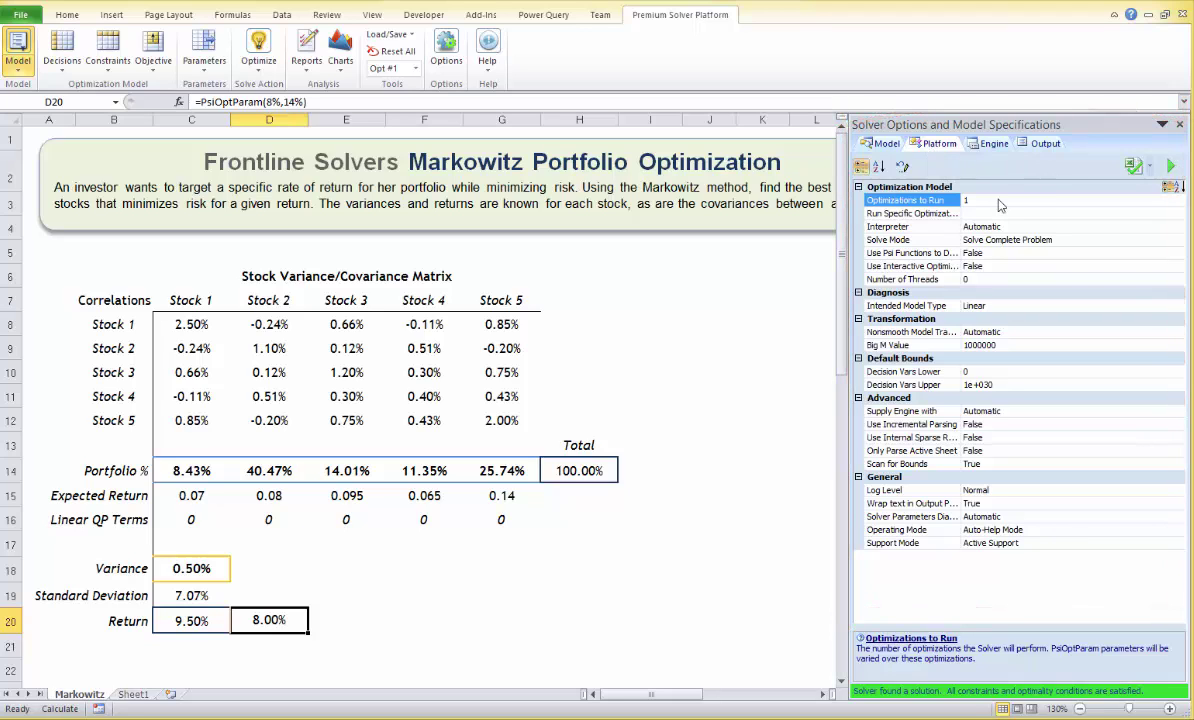
click(880, 143)
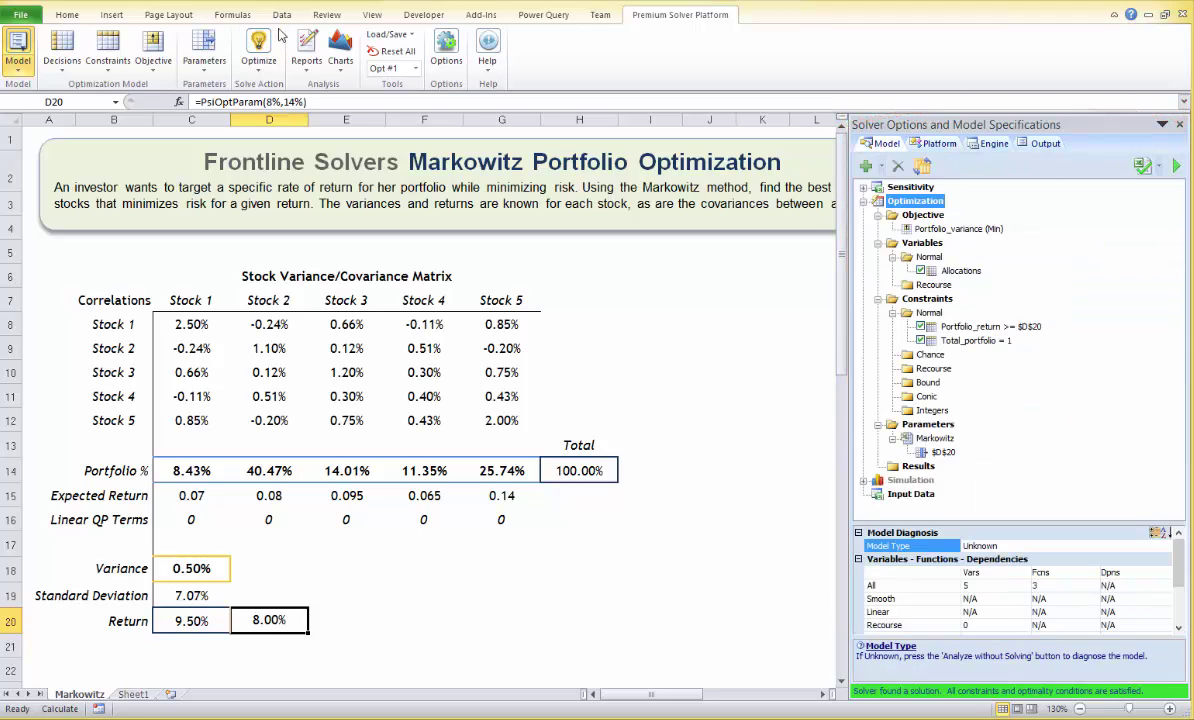
click(272, 44)
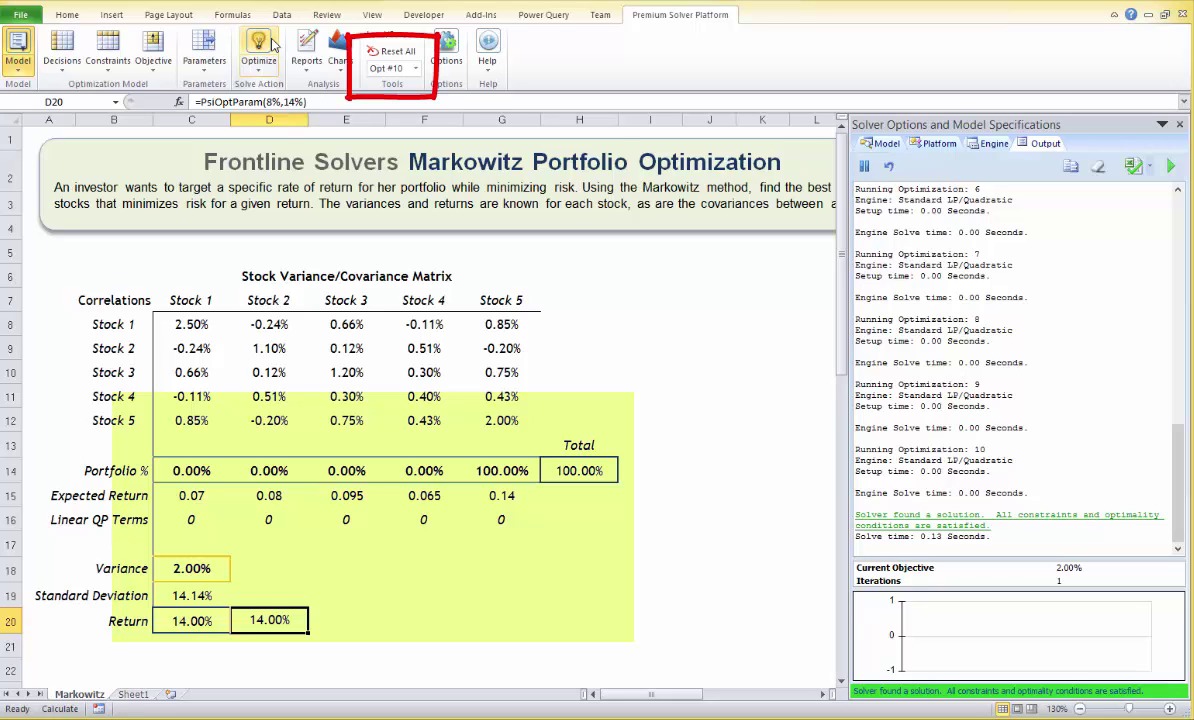
View the results of optimizations 1, 4 and 7 (8%, 10%, 12% return)
click(415, 70)
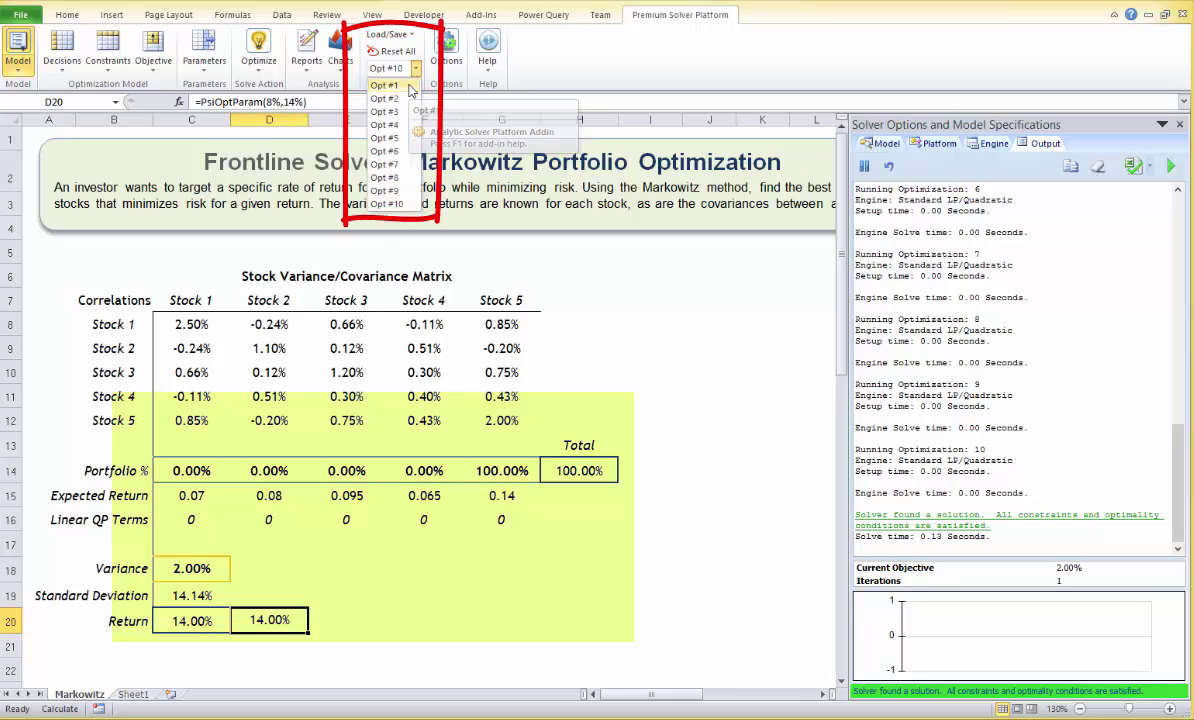
click(408, 86)
click(414, 68)
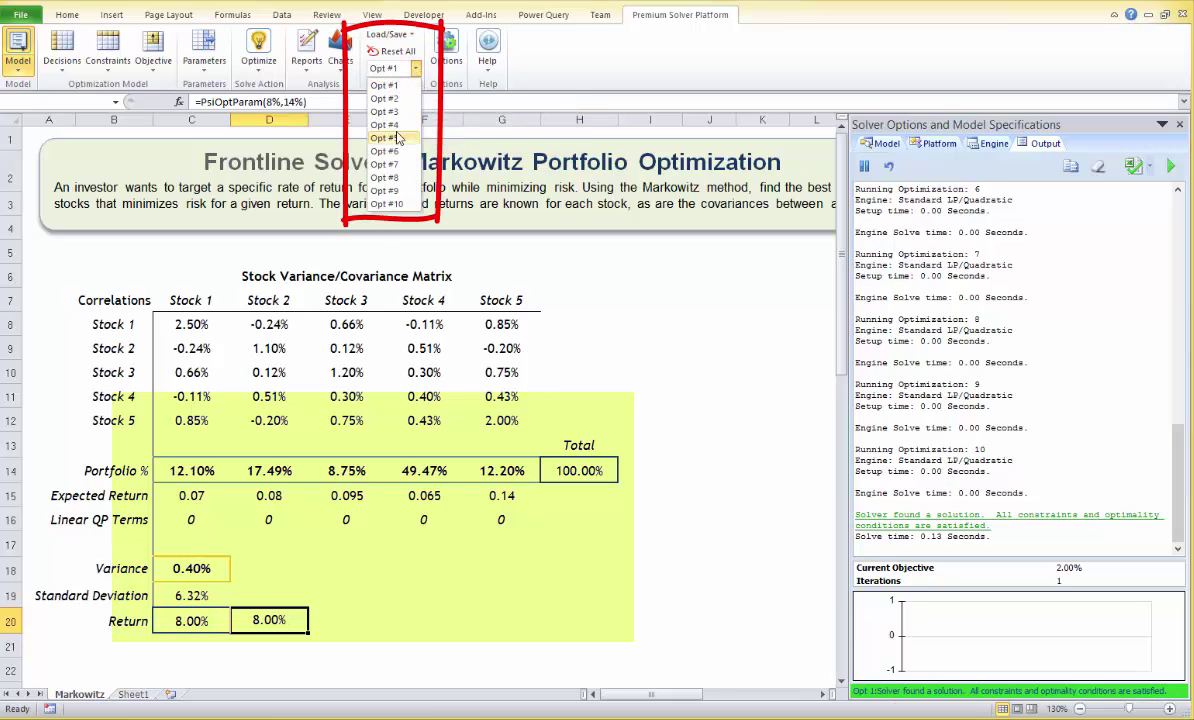
click(398, 127)
click(415, 68)
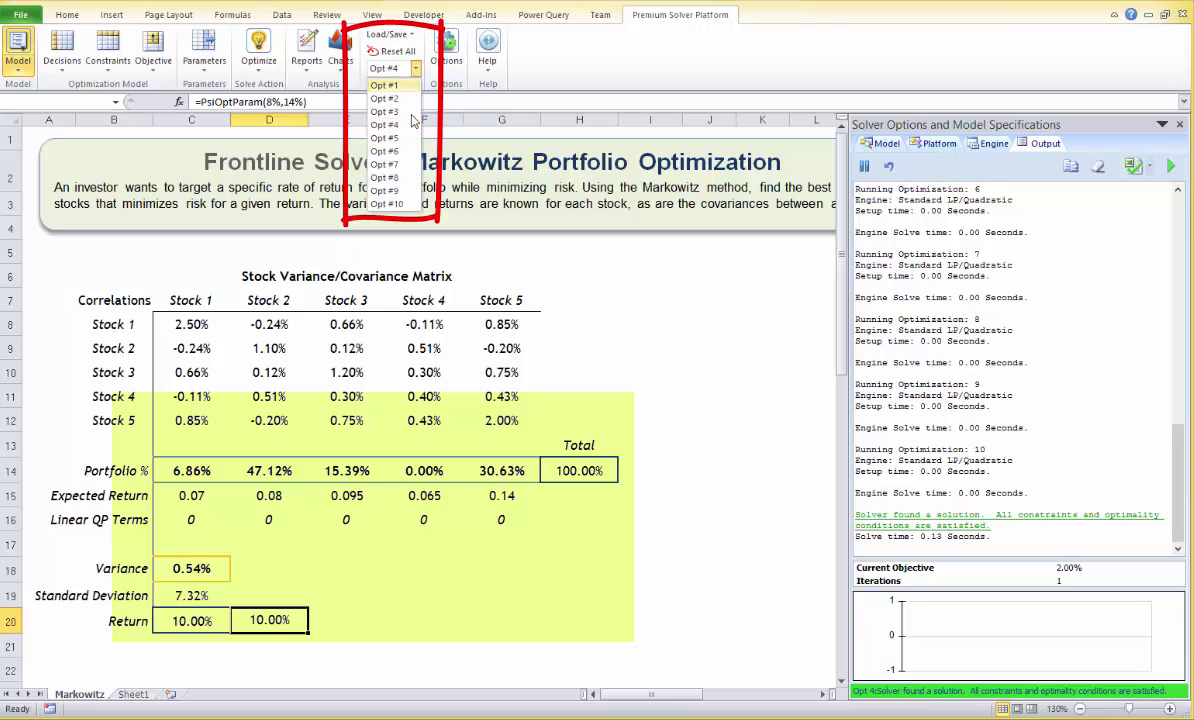
click(400, 165)
Create a Multiple Optimizations Monitored Cells chart of Portfolio_variance
click(348, 70)
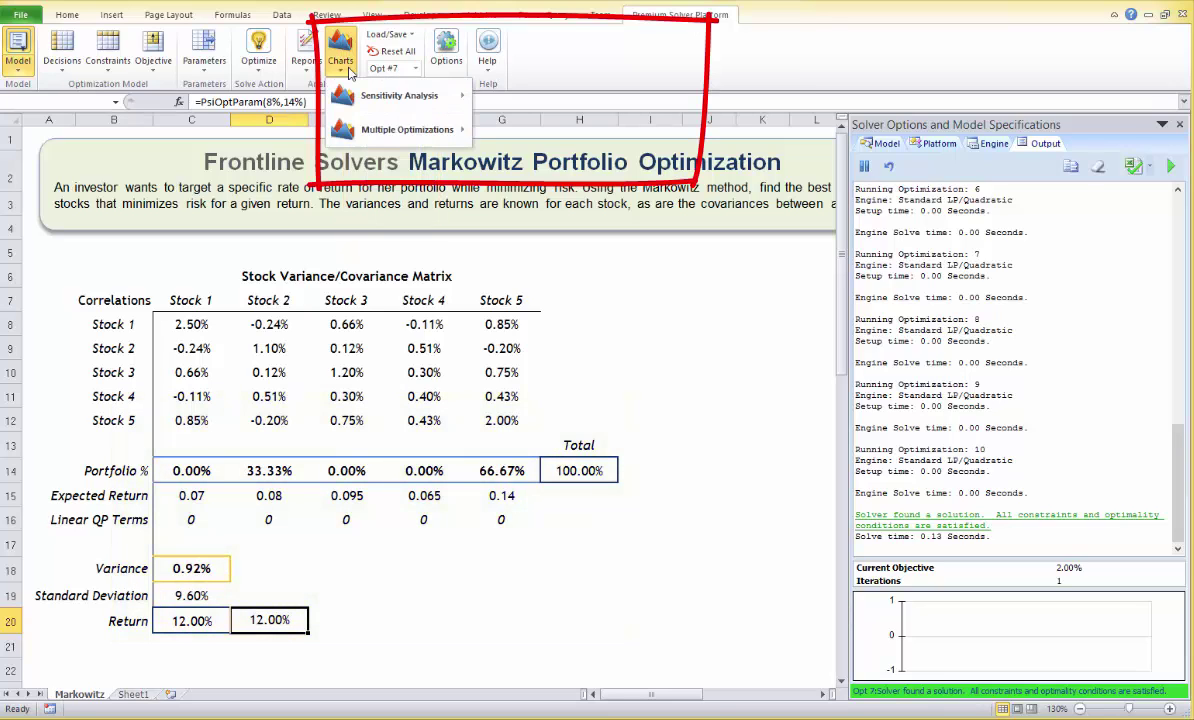
mouse_move(348, 122)
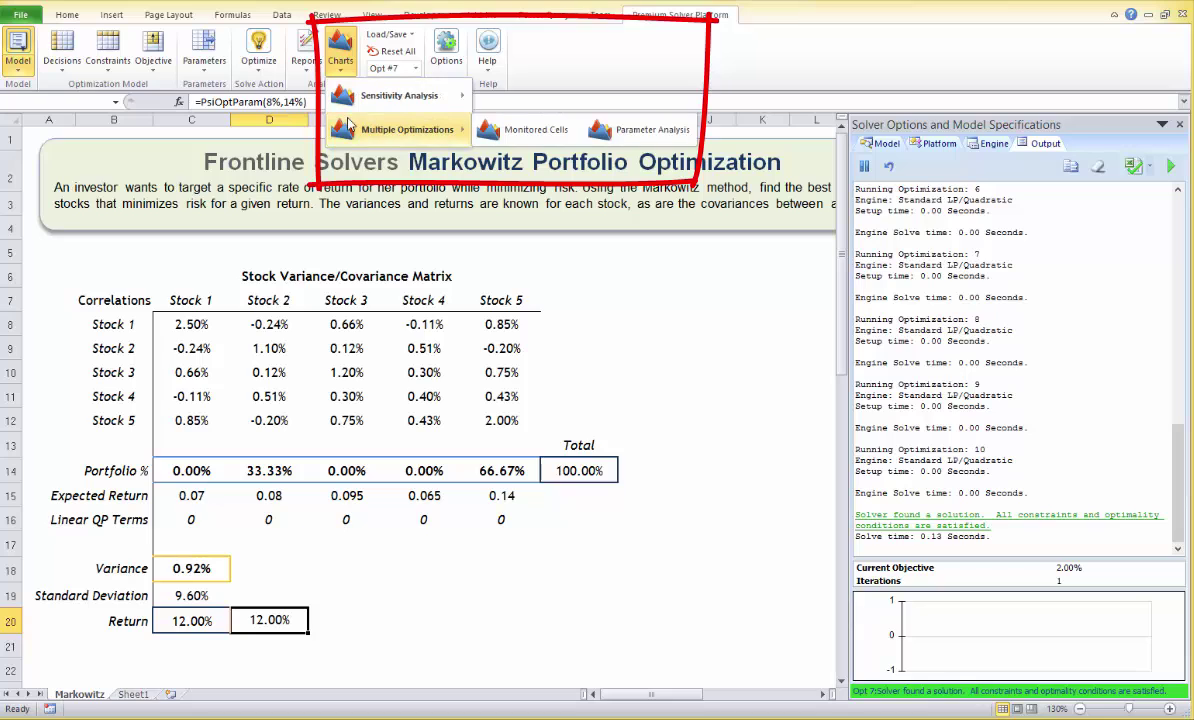
click(540, 129)
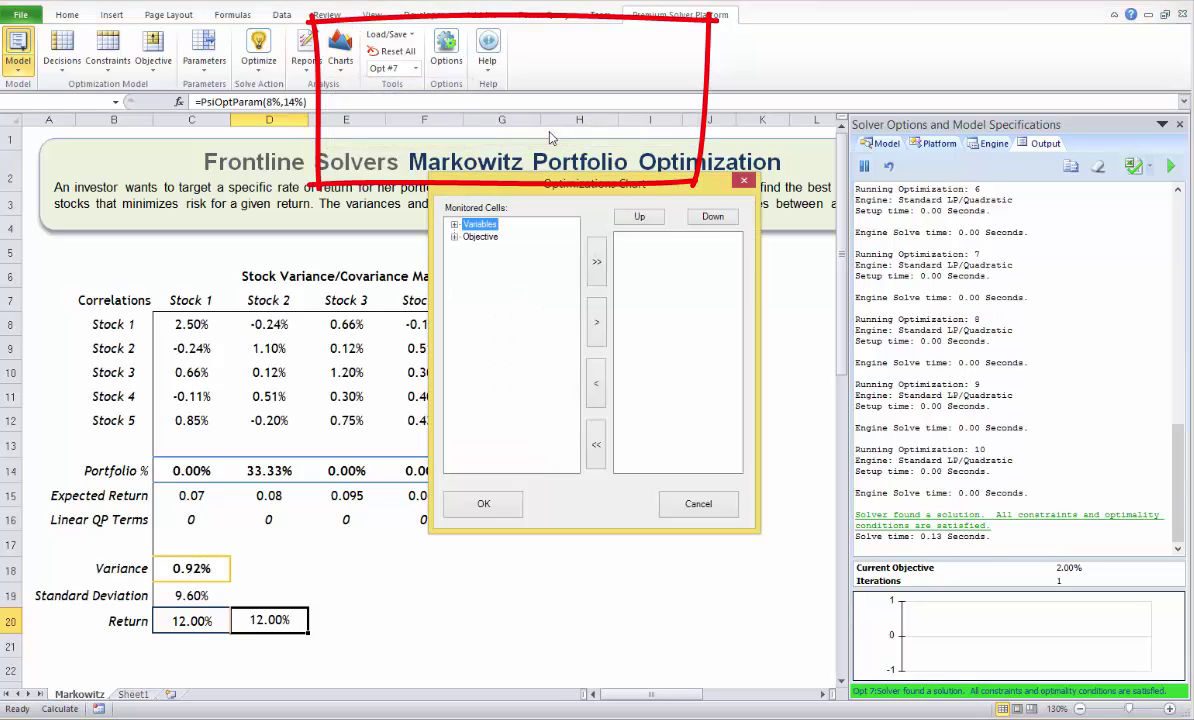
click(454, 236)
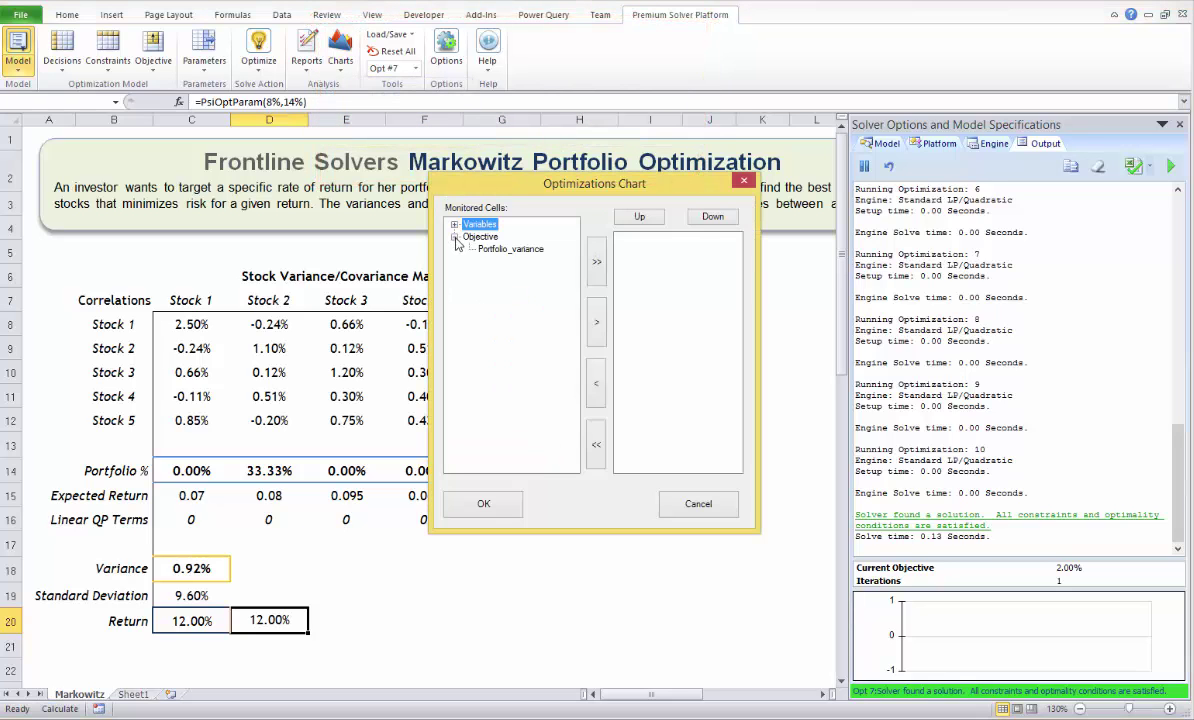
click(505, 249)
click(597, 334)
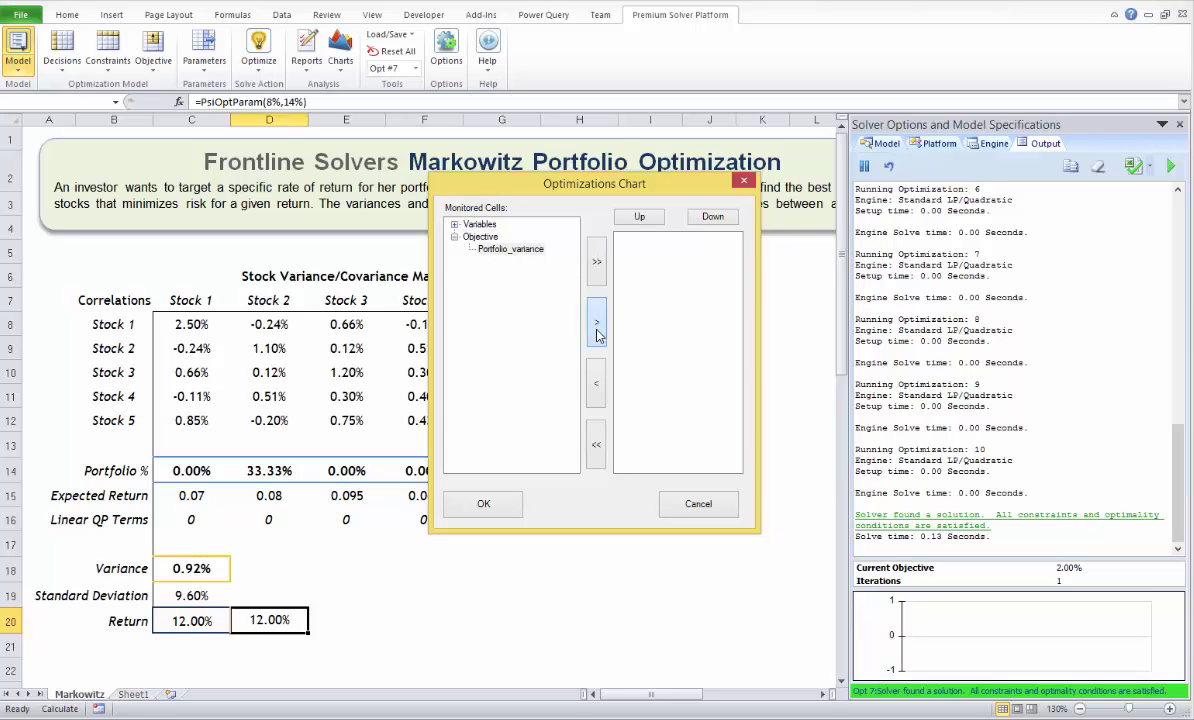
click(509, 503)
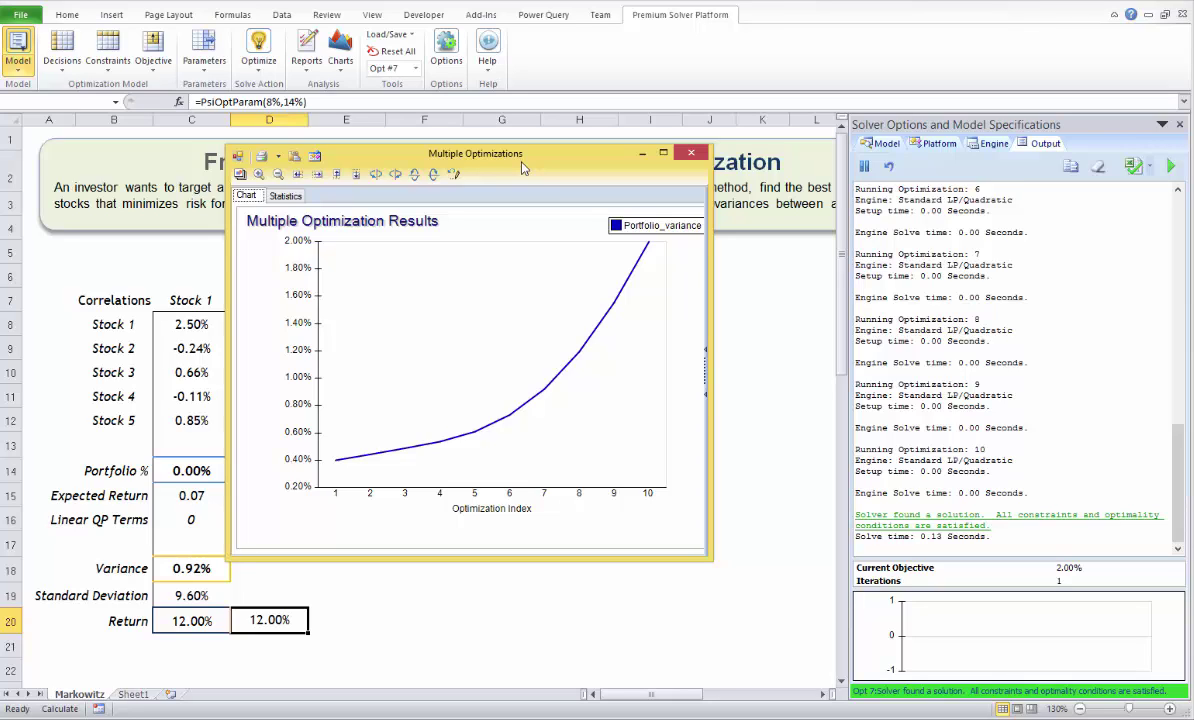
Set the chart's X Coordinate to PsiOptParam(8%,14%) so it spans 8%–14% returns
click(705, 375)
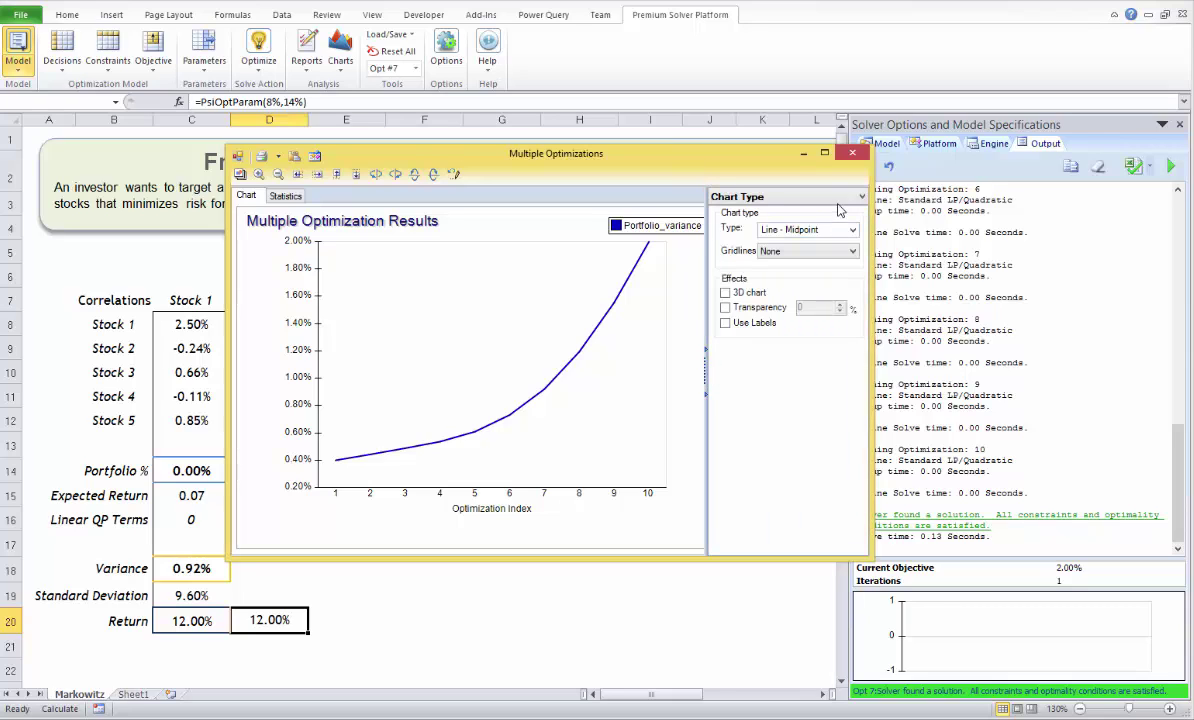
click(785, 196)
click(828, 224)
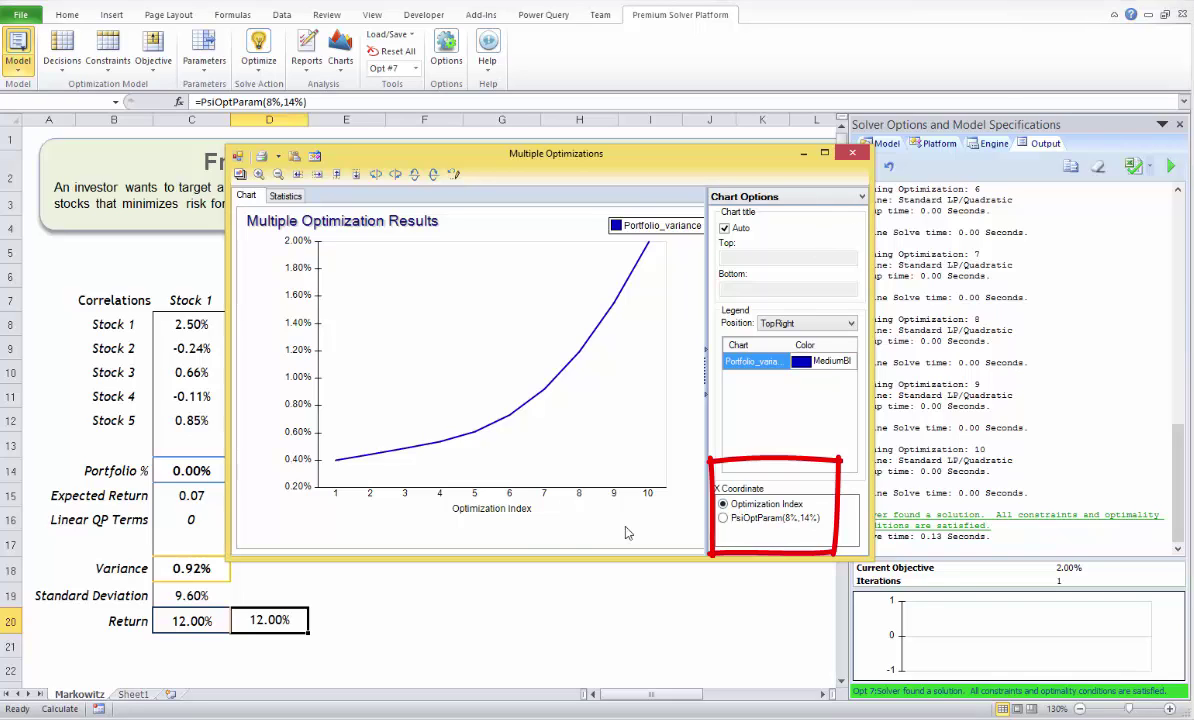
click(724, 519)
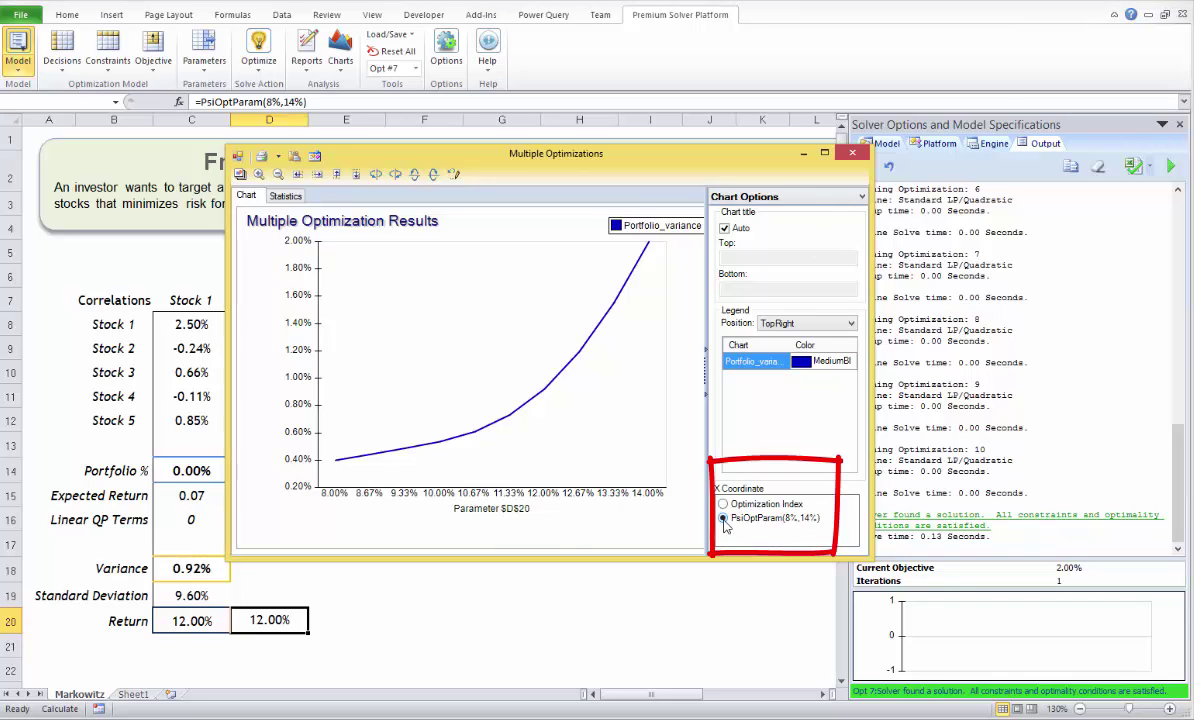